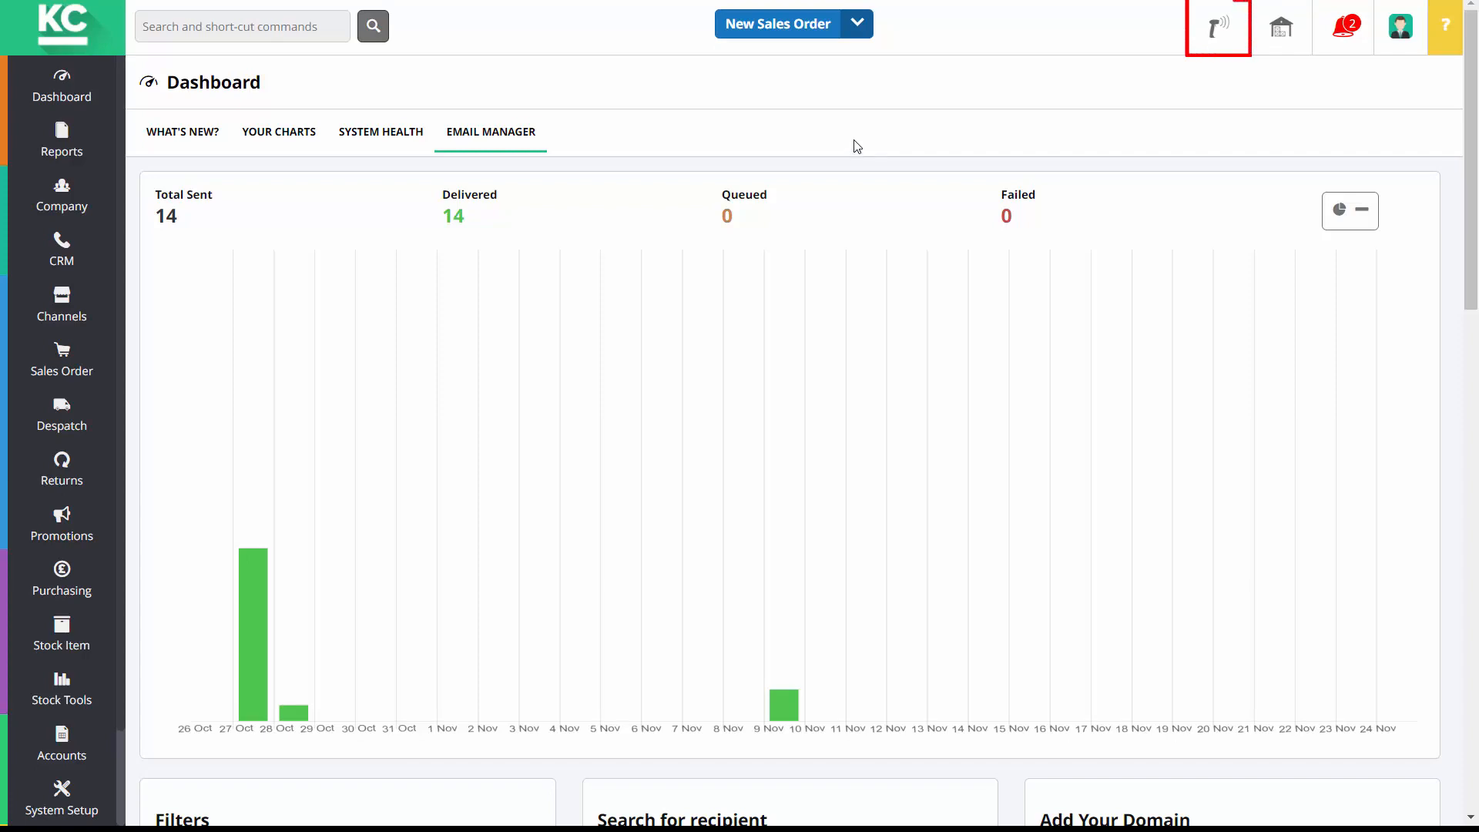
Switch on 'Enable barcode scanning?' in the user's Barcodes settings
left_click(1221, 28)
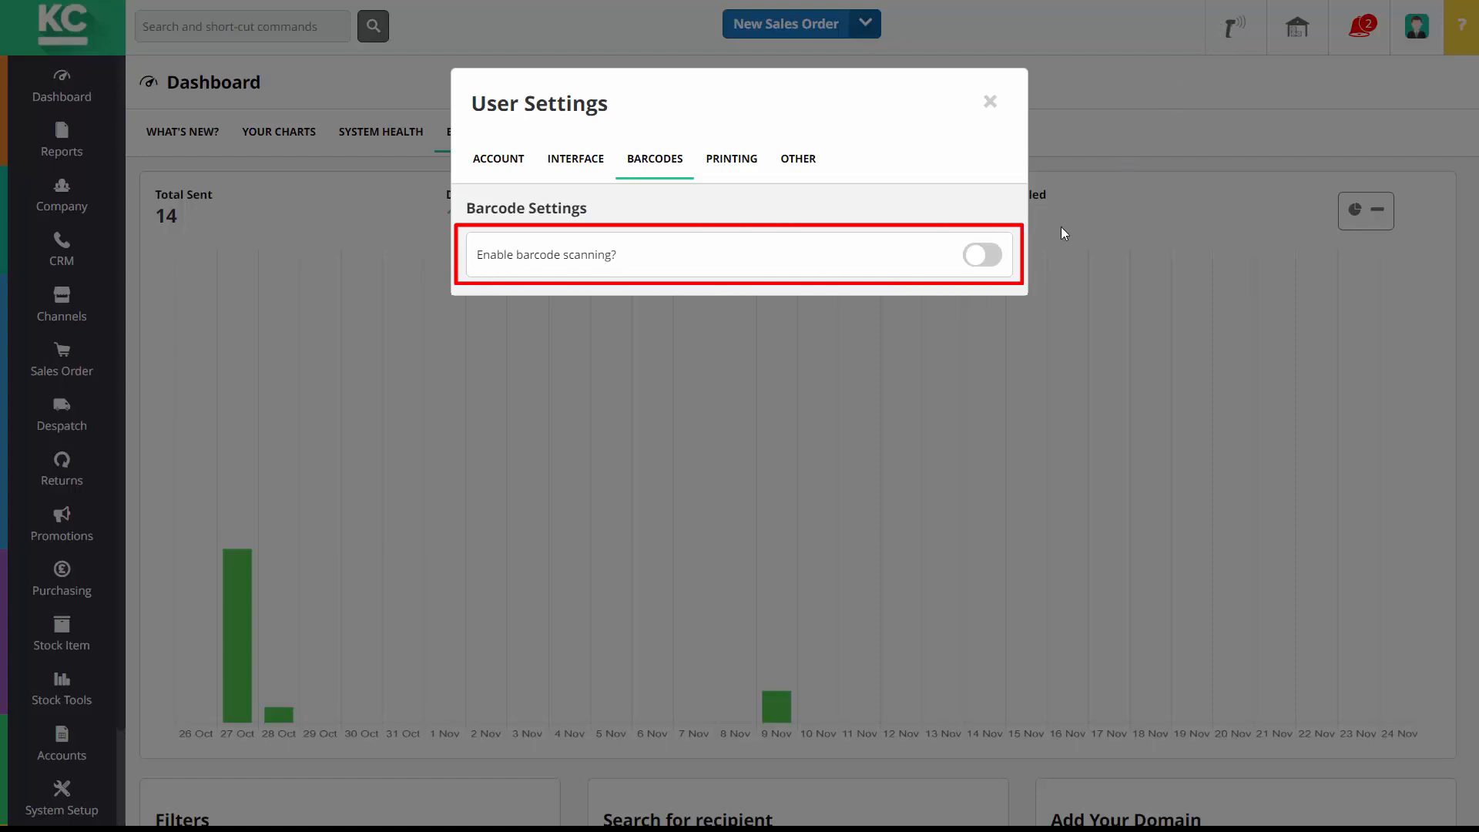
left_click(982, 261)
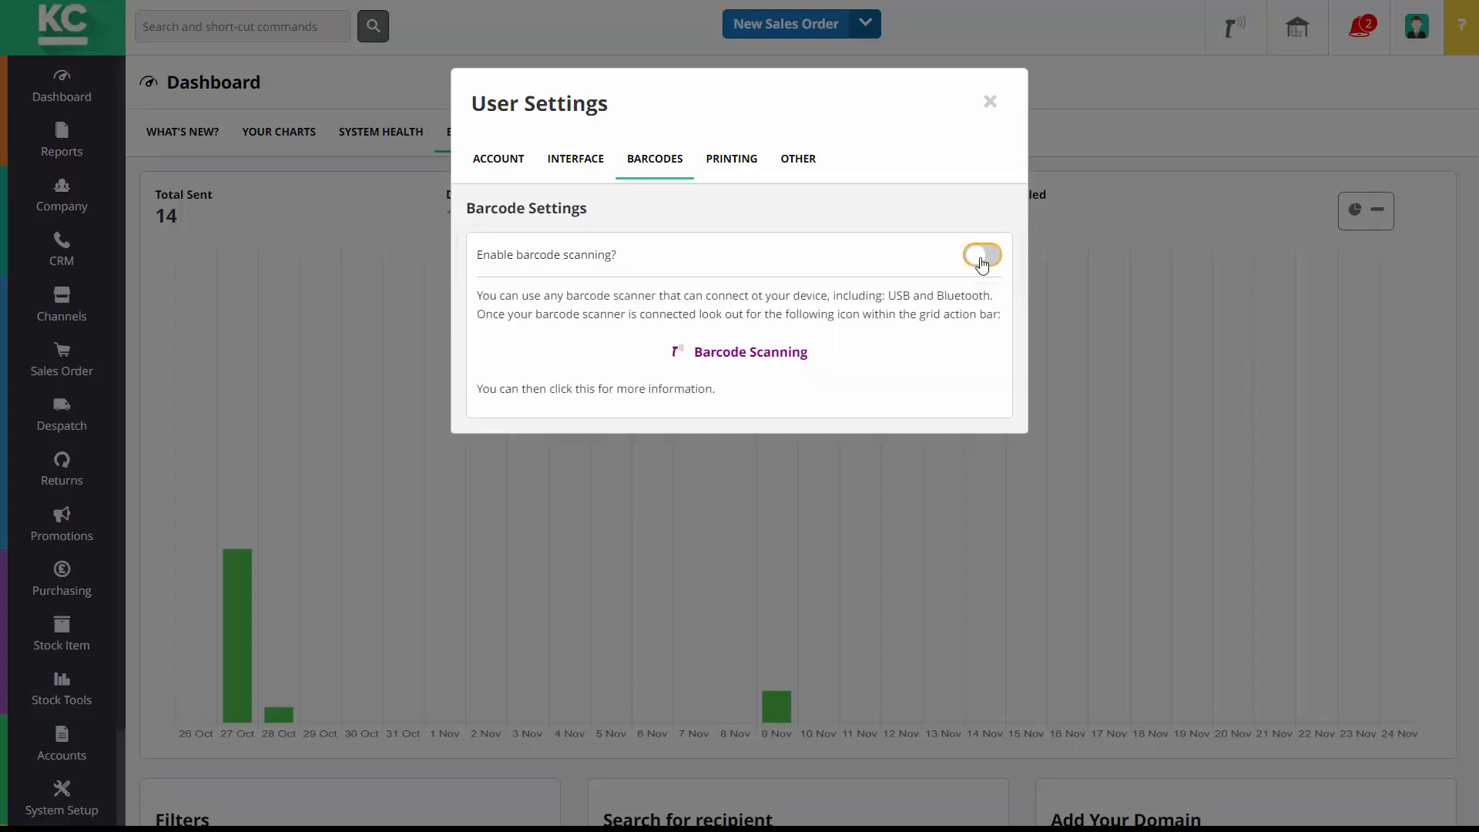
left_click(982, 262)
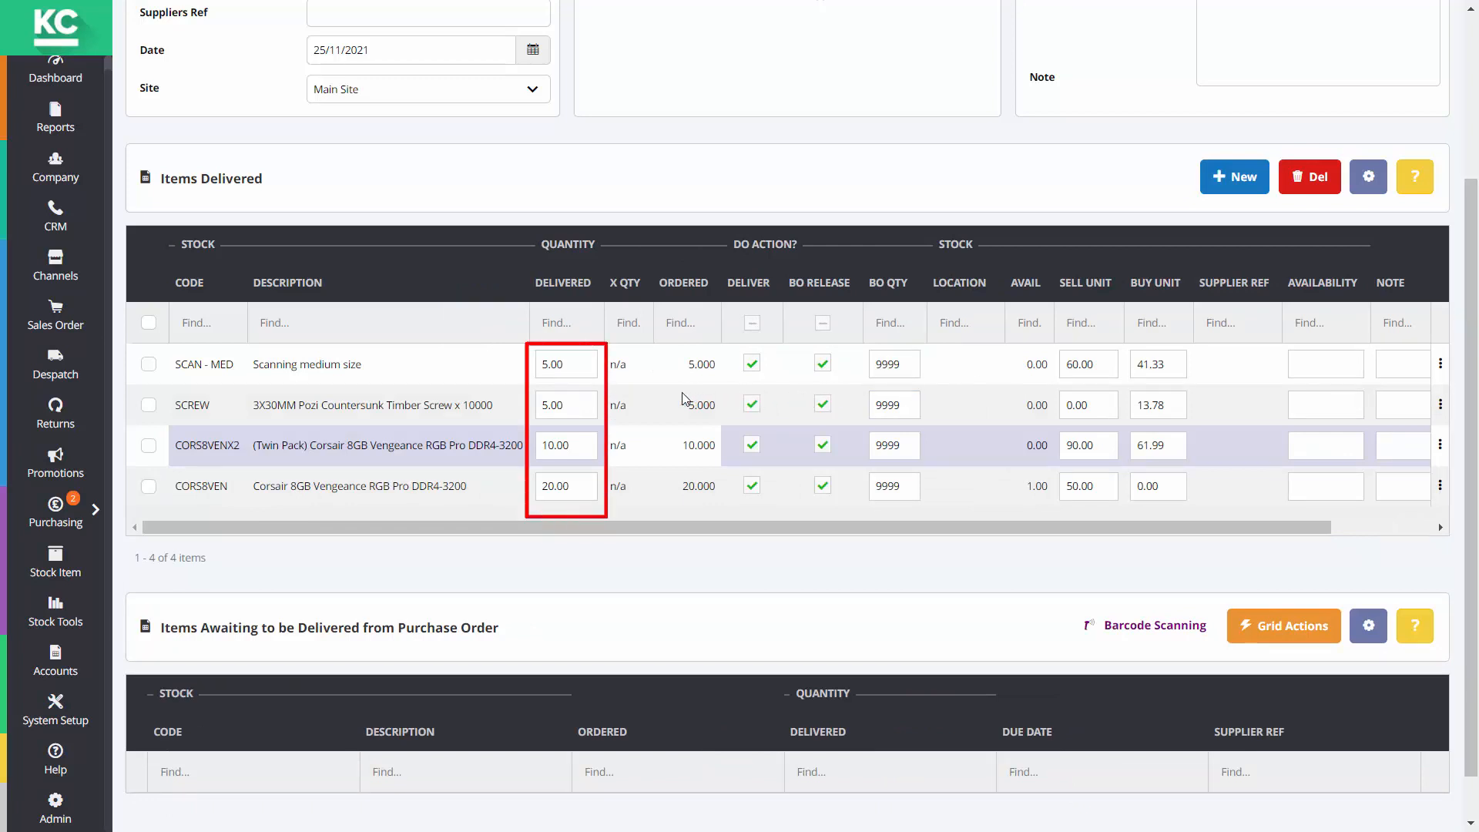
Change the SCREW delivered quantity from 5.00 to 4 and save delivery note DN01003
left_click(564, 411)
key("BackSpace")
key("BackSpace")
key("BackSpace")
key("BackSpace")
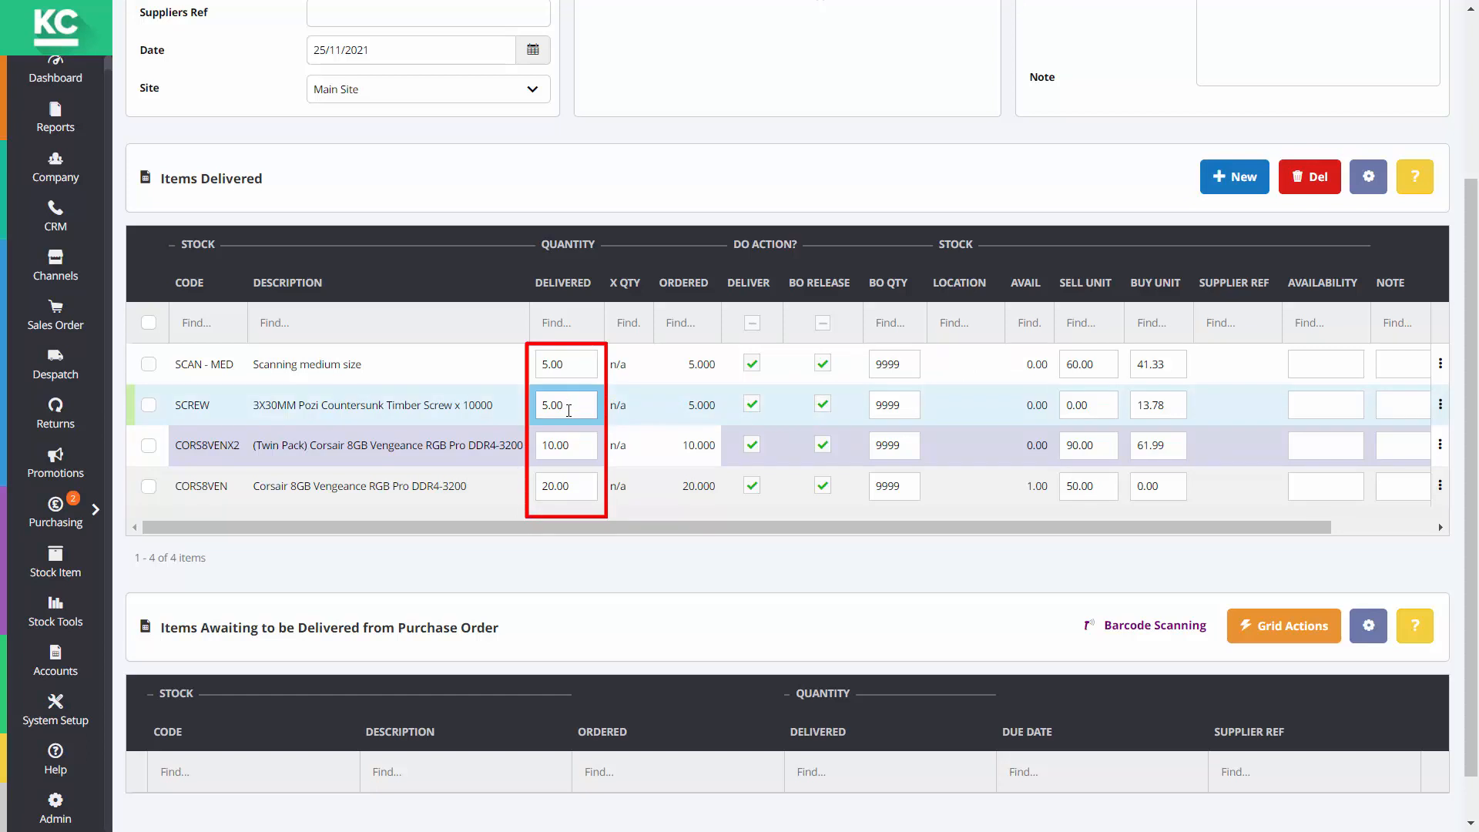
type("4")
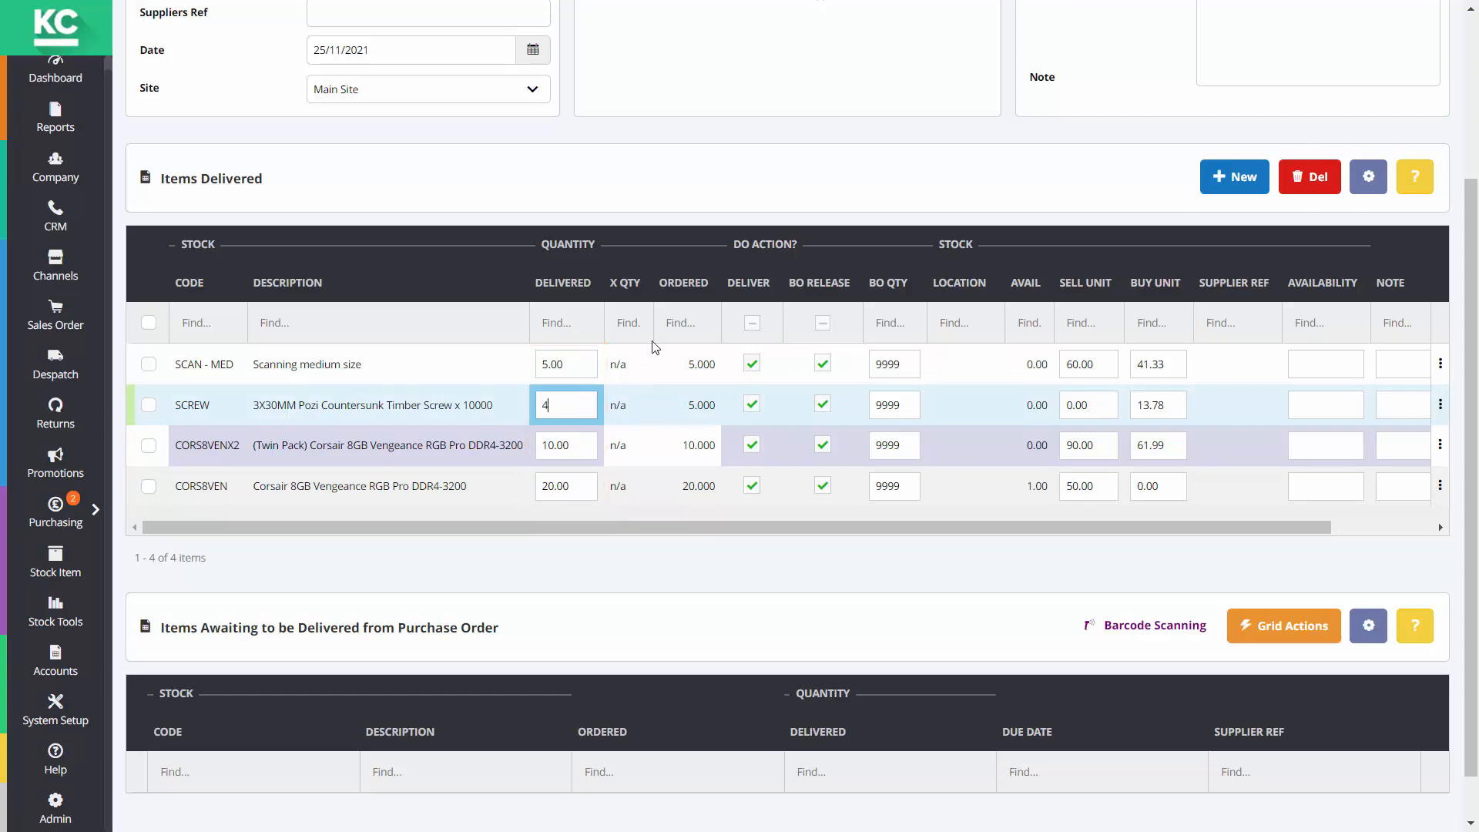
left_click(699, 183)
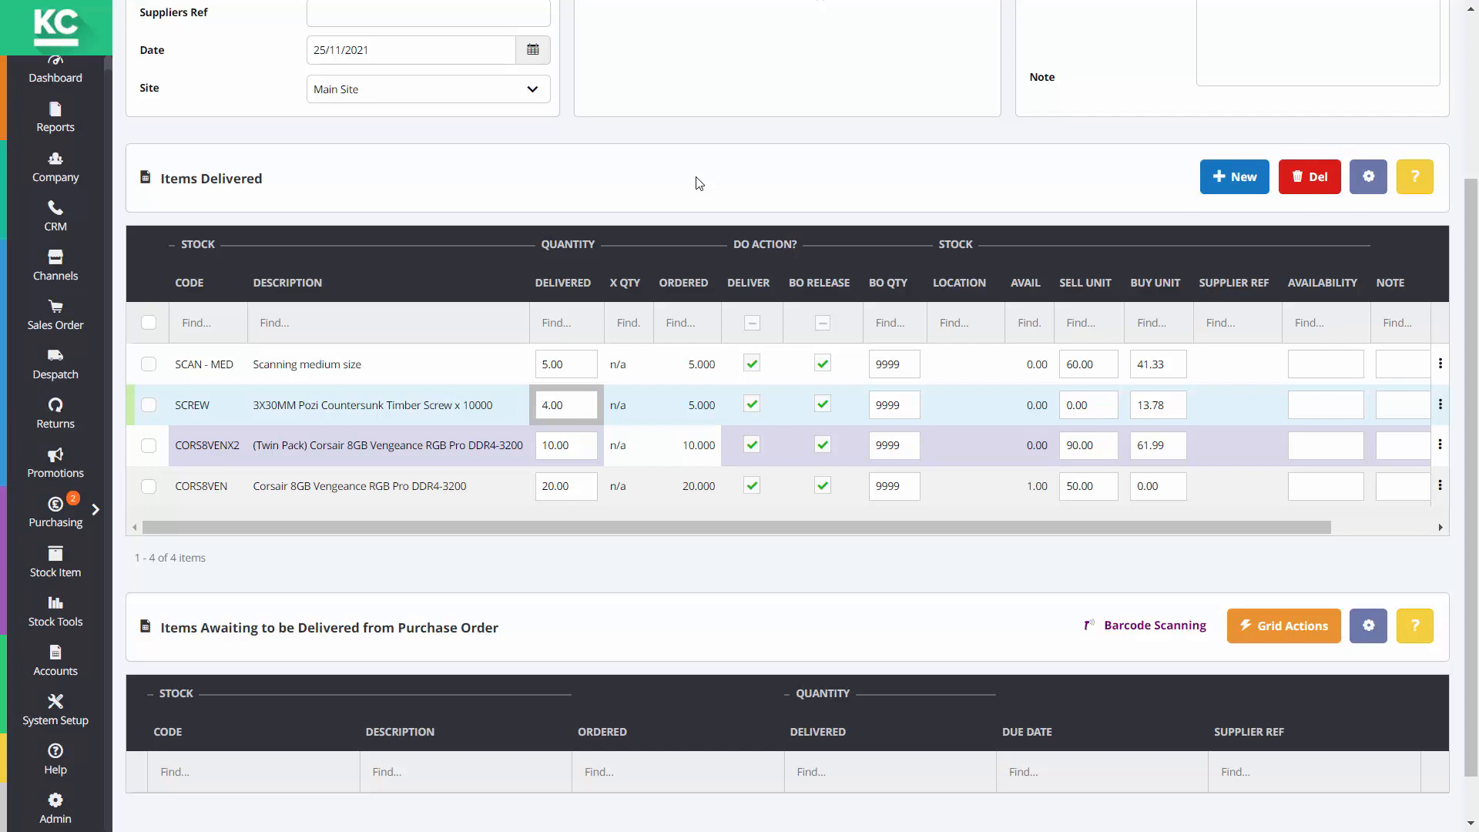
scroll(698, 183, "up", 3)
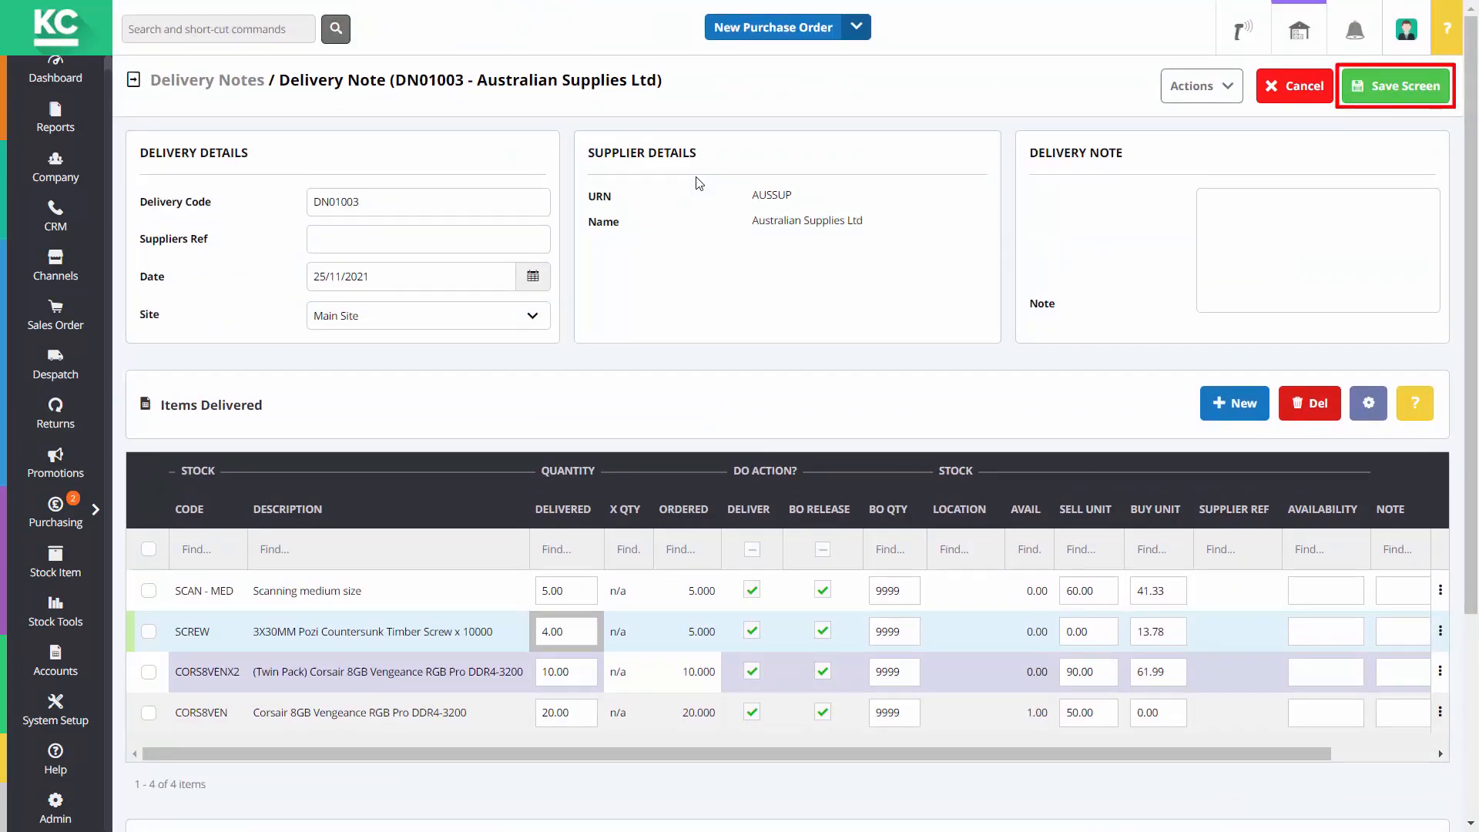
left_click(1395, 86)
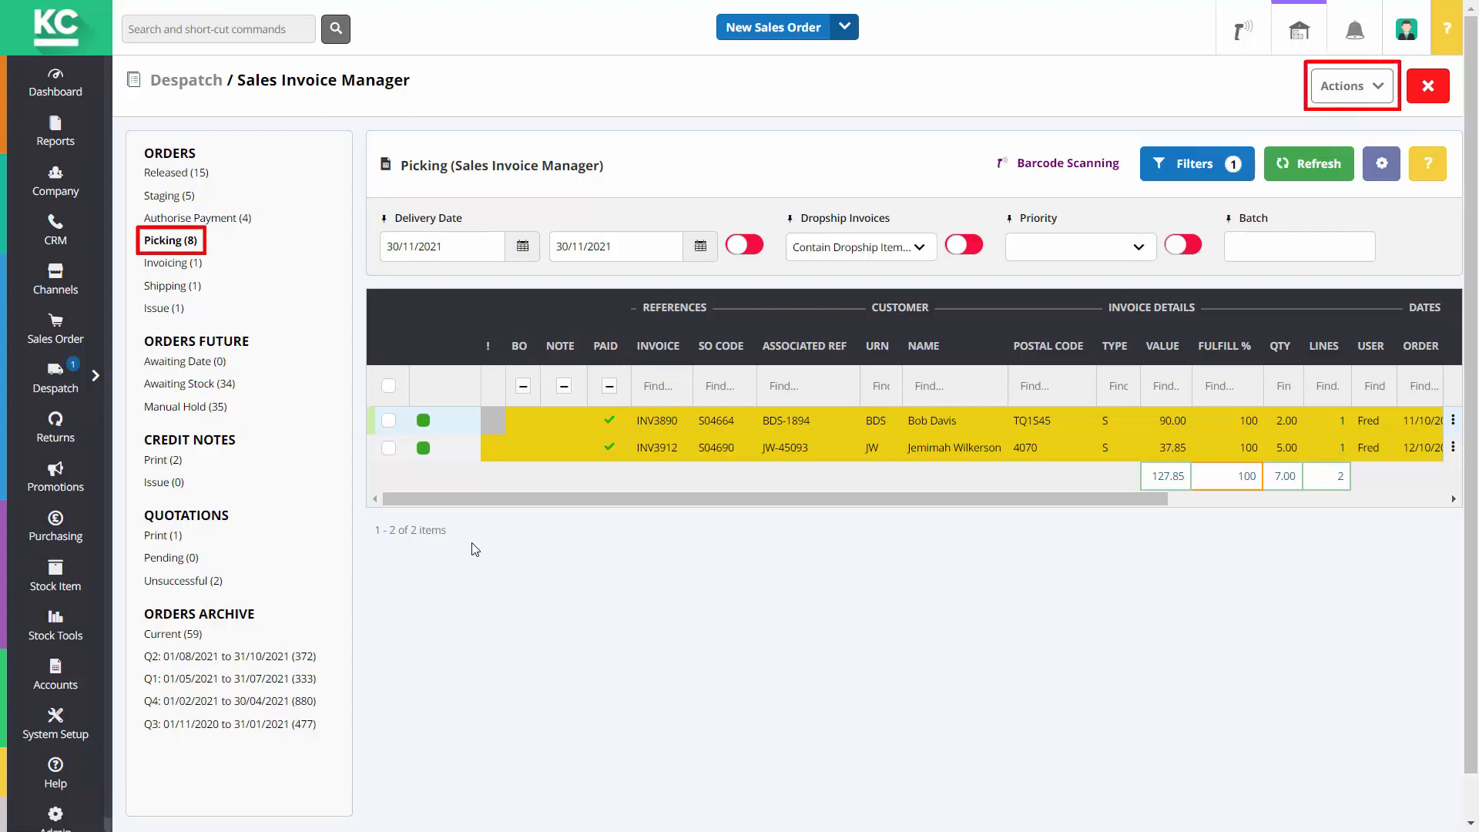
Tick invoices INV3912 and INV3890 in the Picking queue and open the Actions list
left_click(387, 446)
left_click(387, 423)
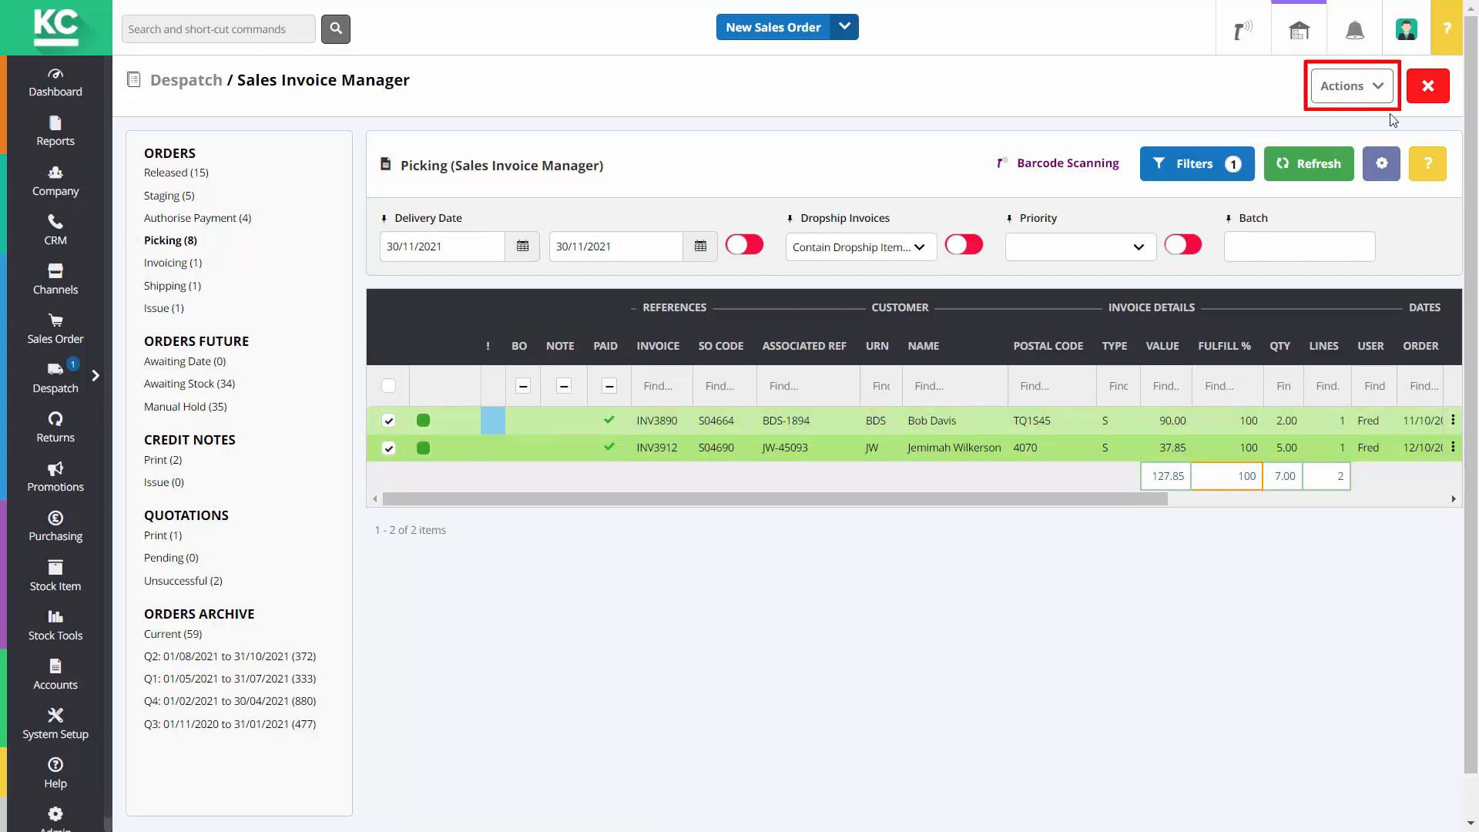
left_click(1382, 88)
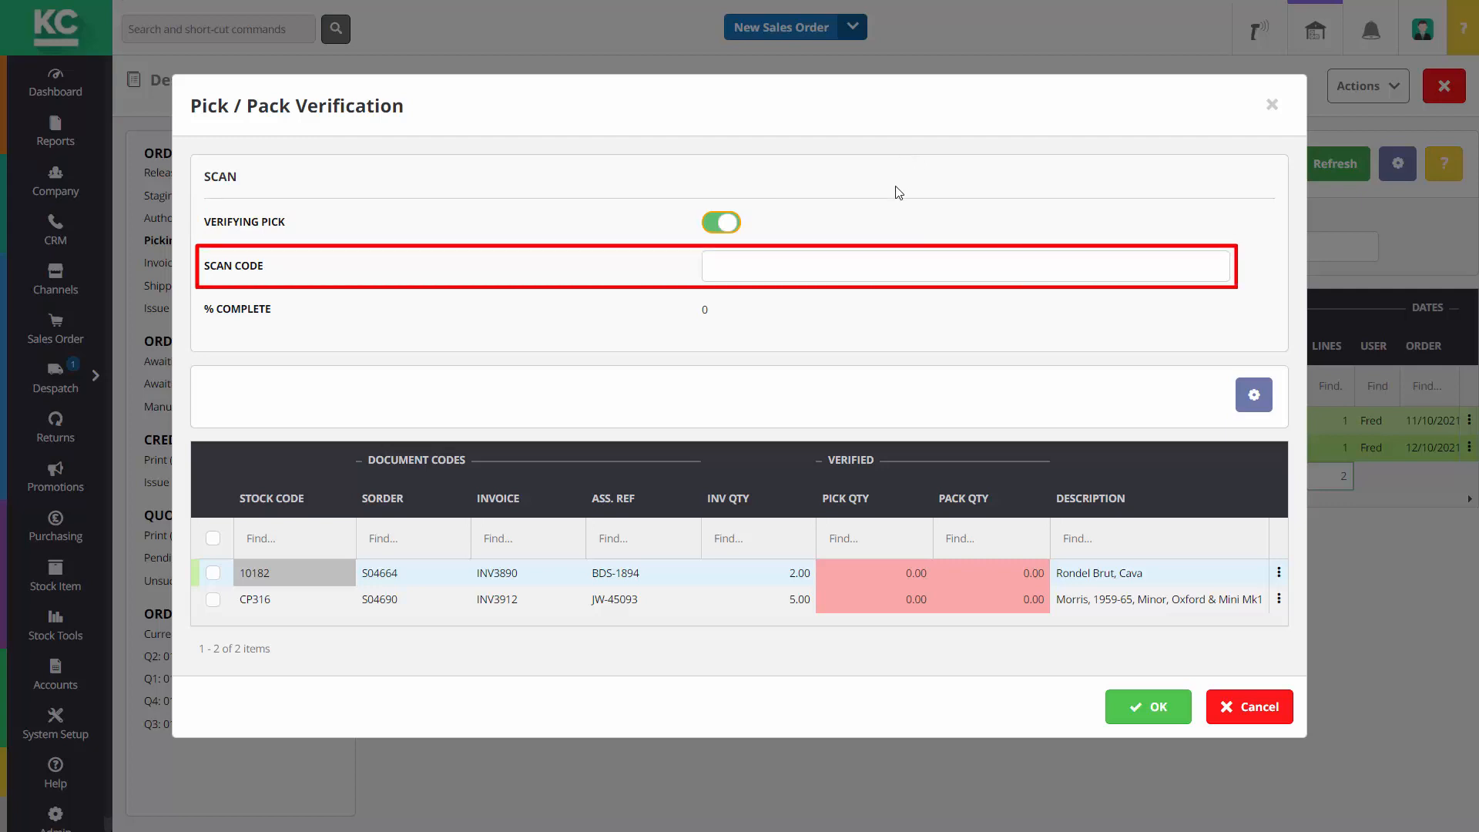
left_click(896, 262)
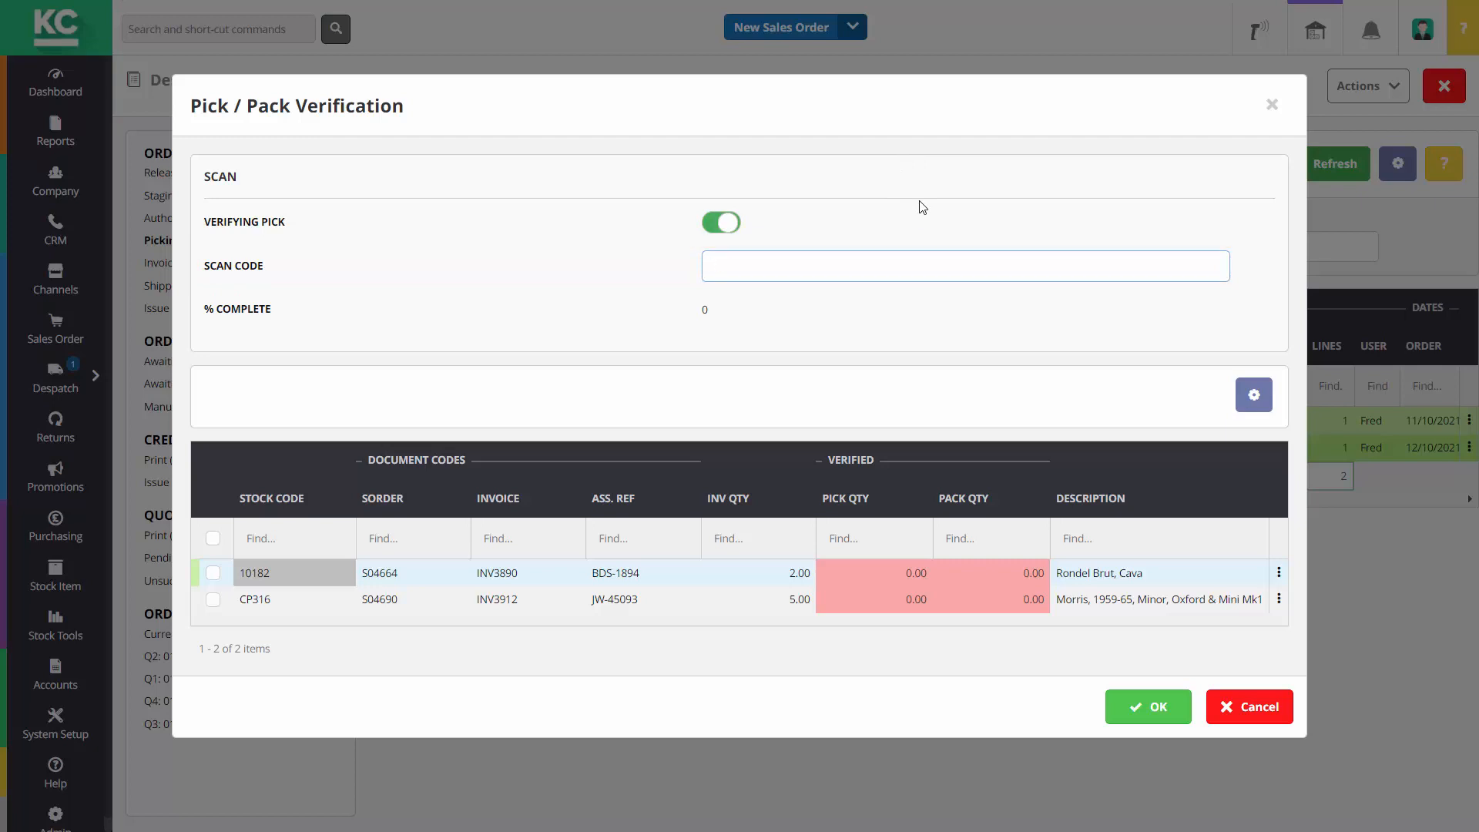
type("GTMZRJ00HEH85RV")
key("Return")
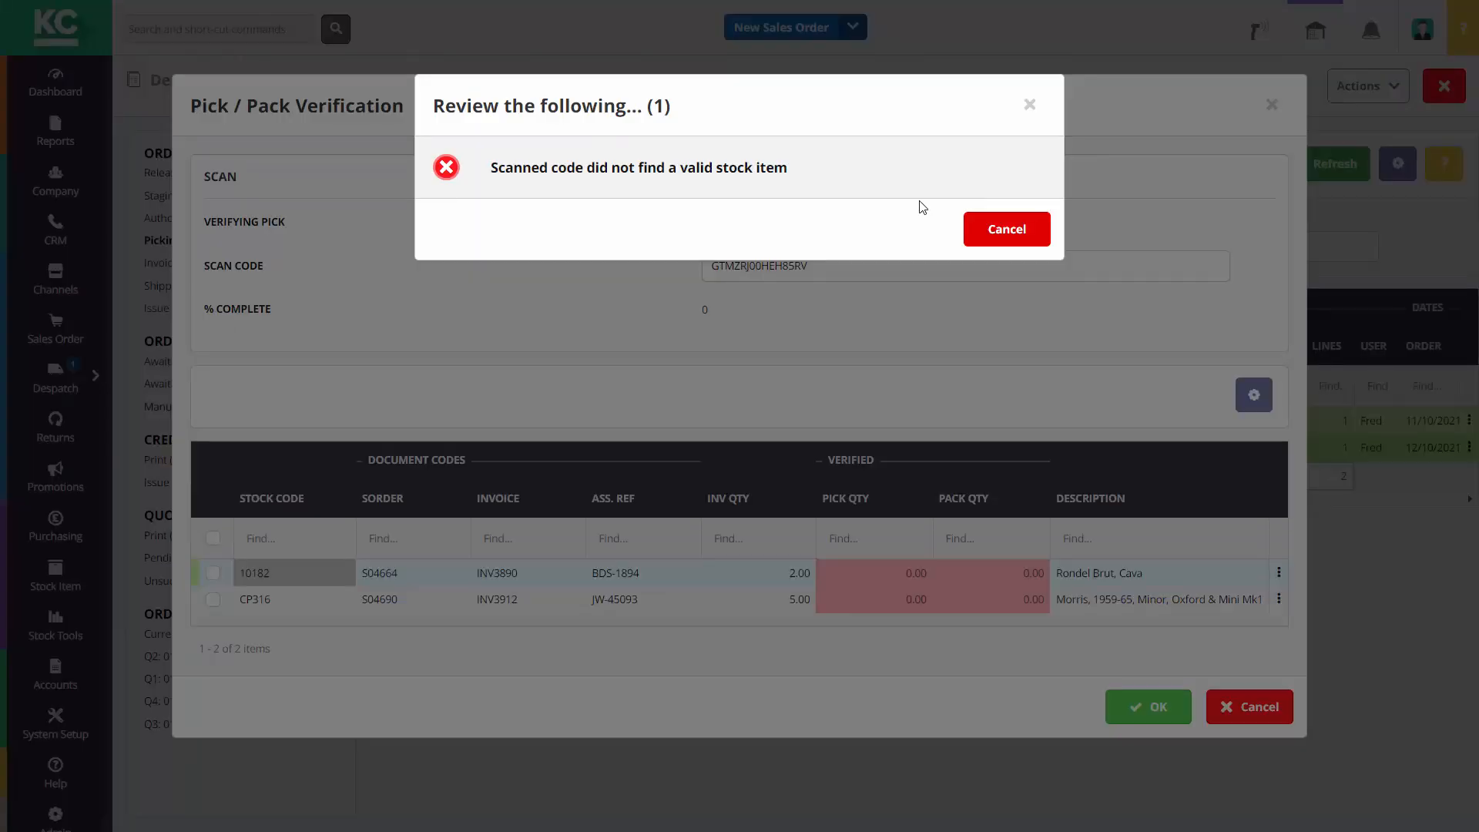
left_click(992, 228)
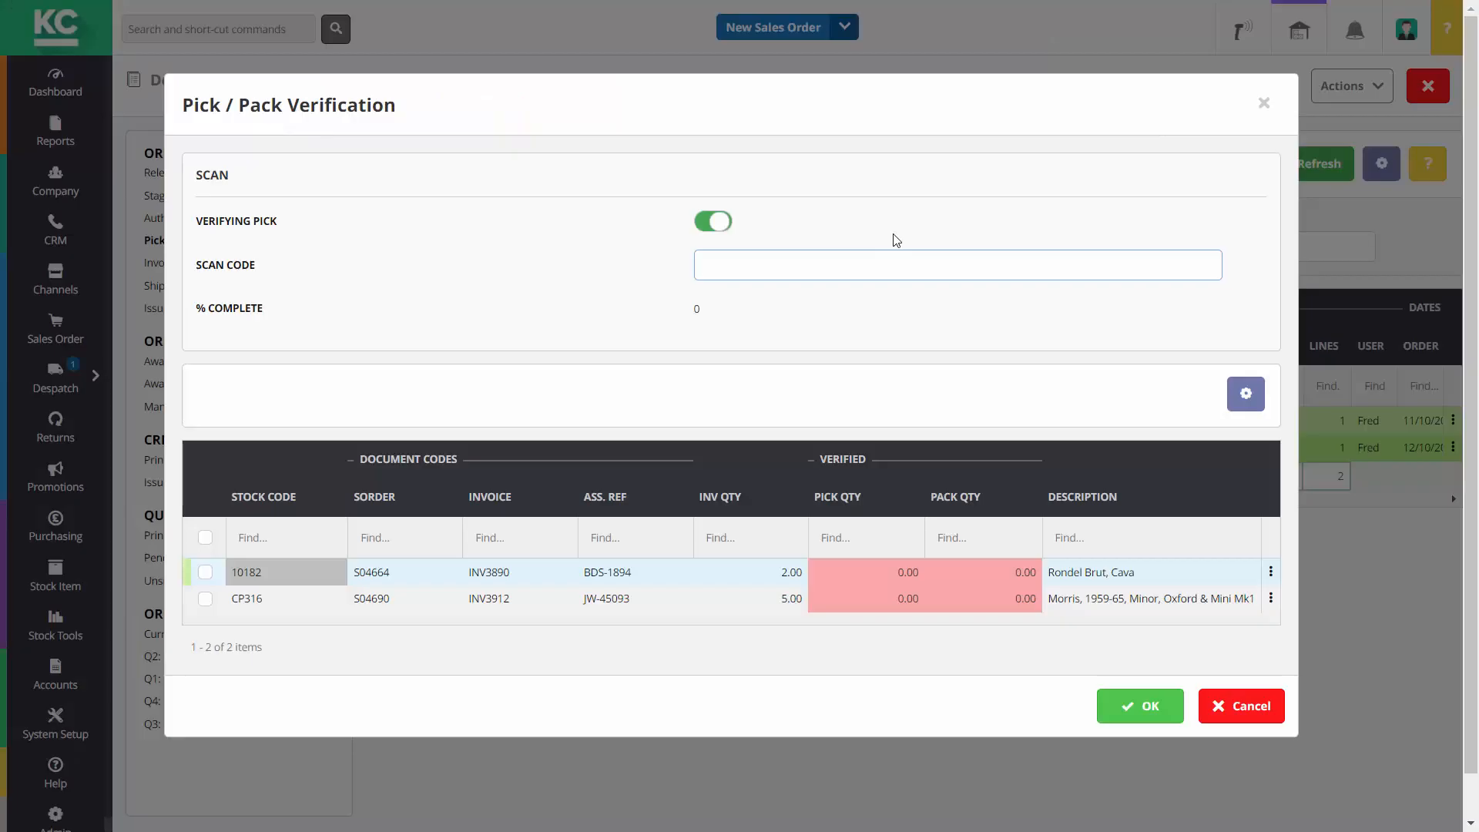
Scan item 10182 twice so it shows 2.00 picked
type("7395540801462")
key("Return")
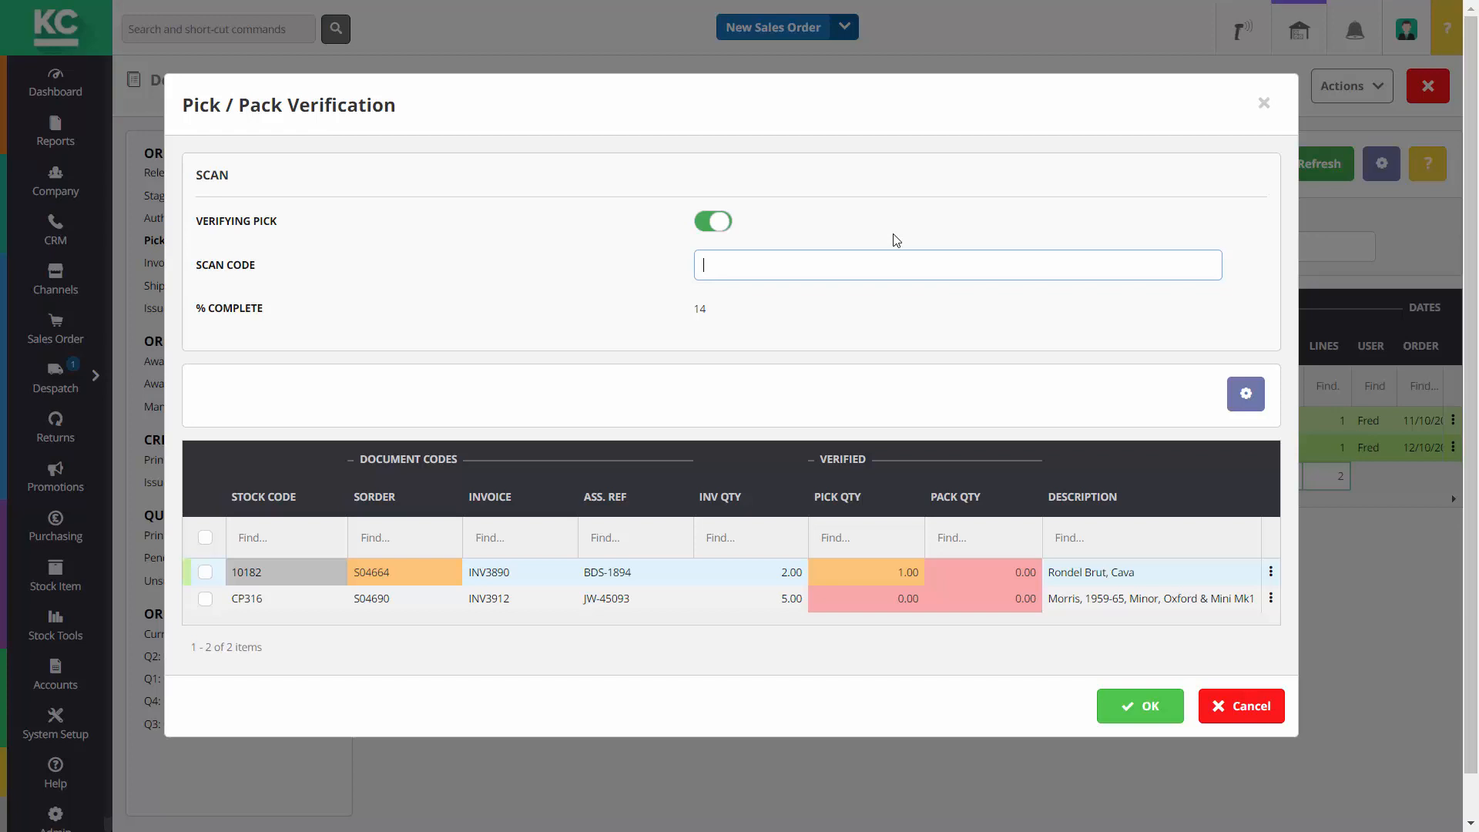
type("75")
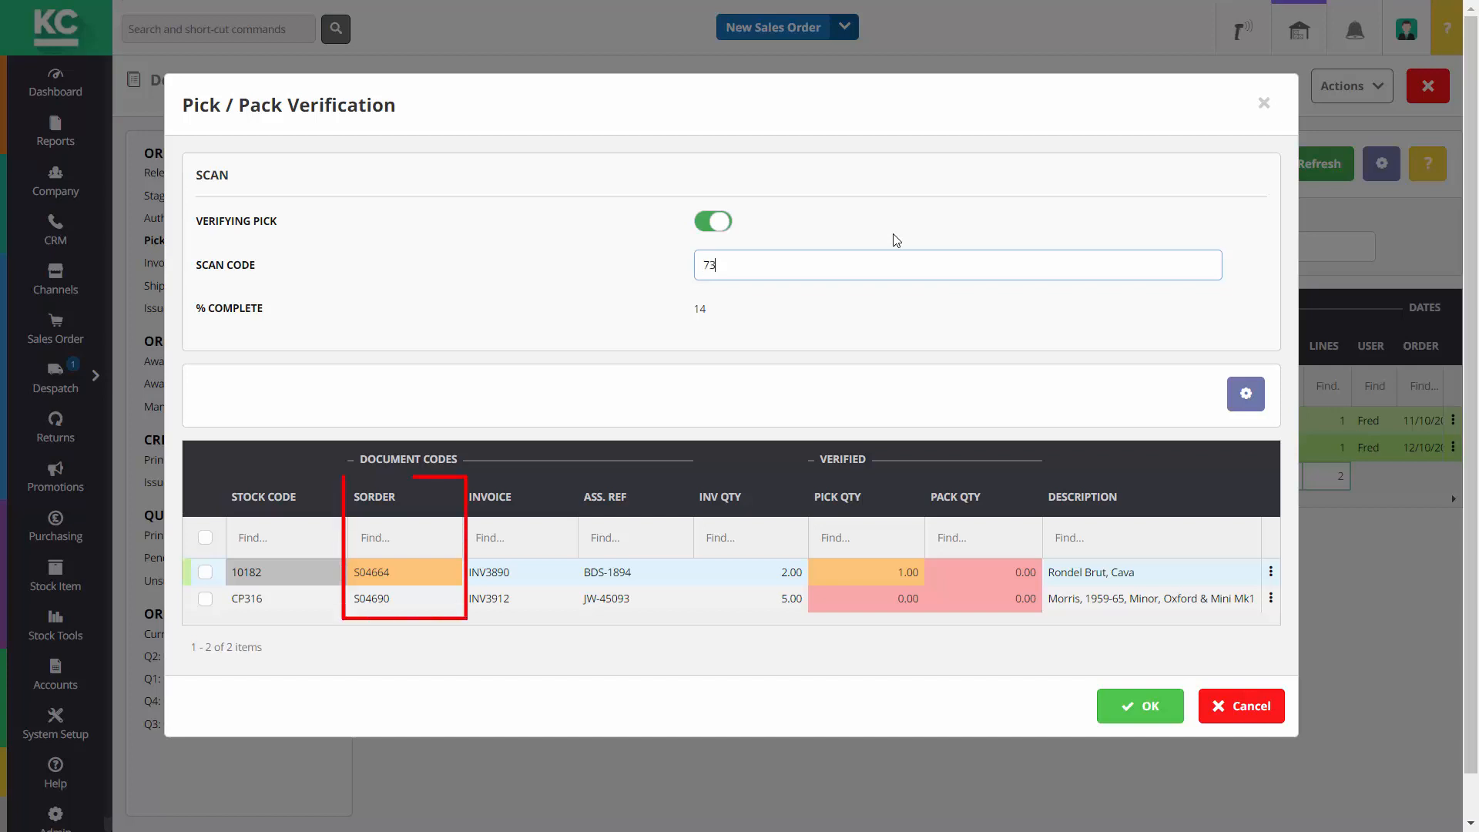
key("Return")
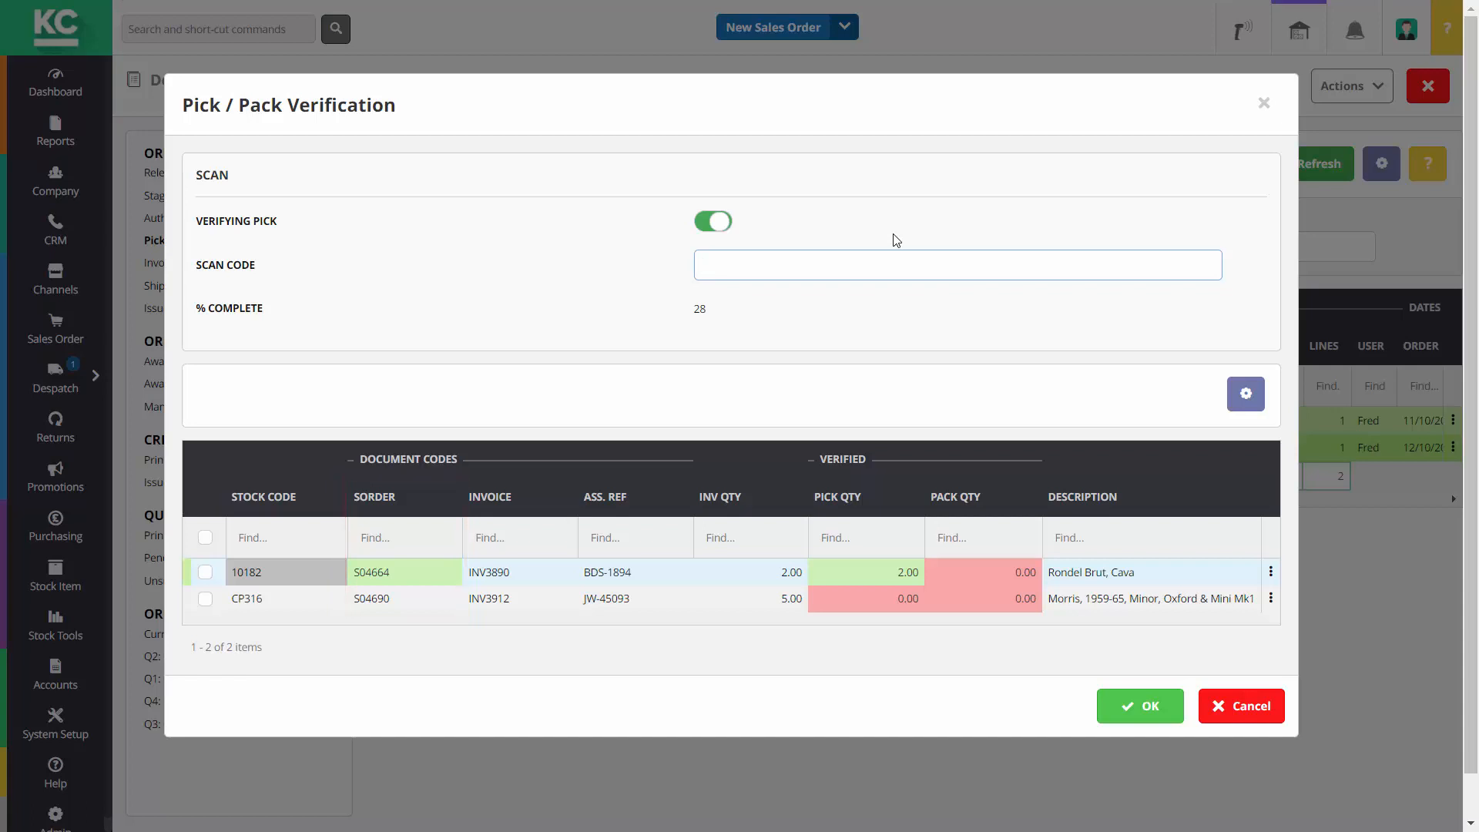
Scan CP316 repeatedly until it reaches 5.00 picked and the pick is 100% complete
type("29784069")
key("Return")
type("297")
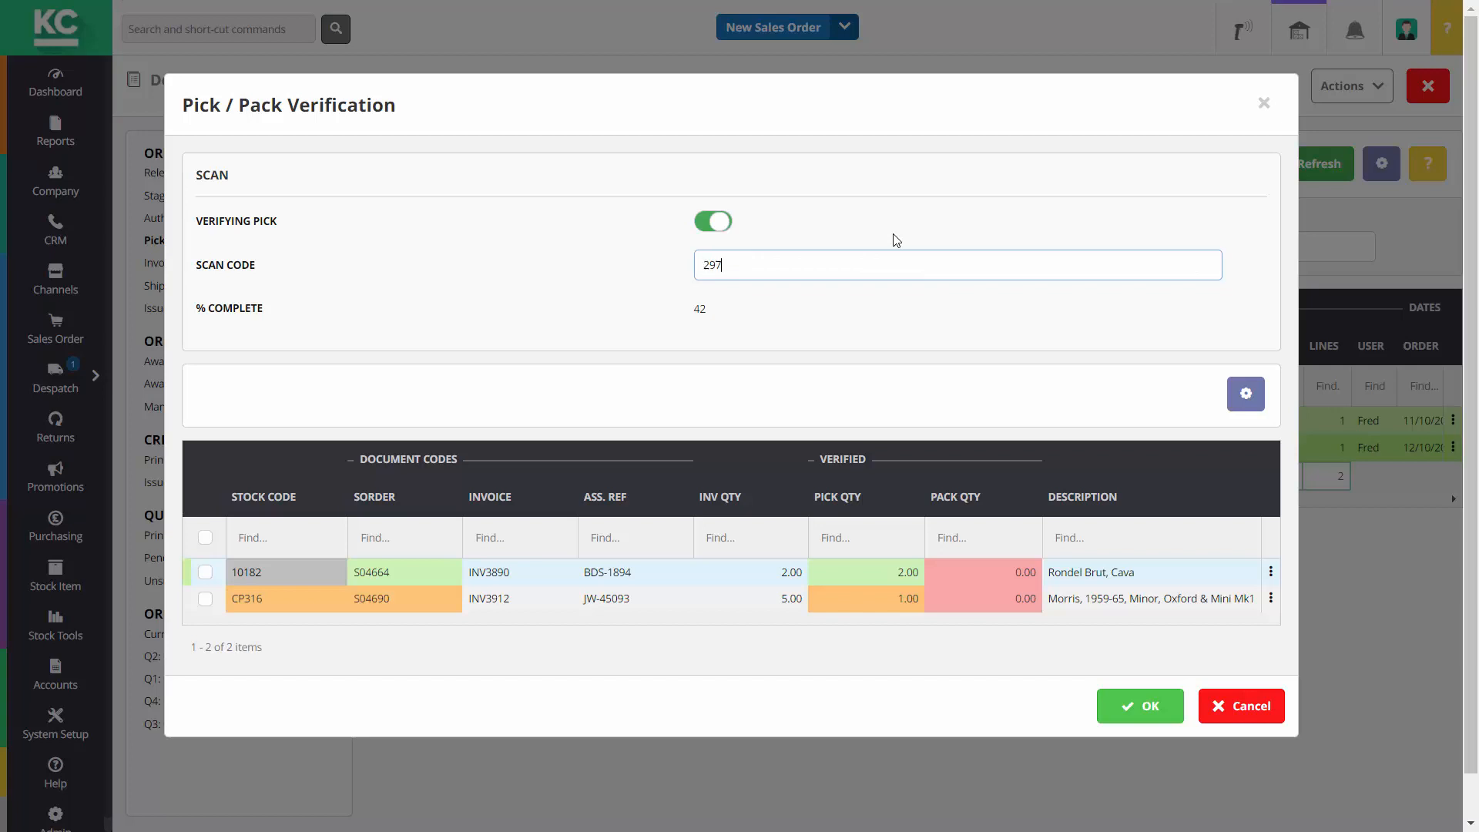
type("84069718")
key("Return")
type("29784069718")
key("Return")
type("29784069718")
key("Return")
type("2978")
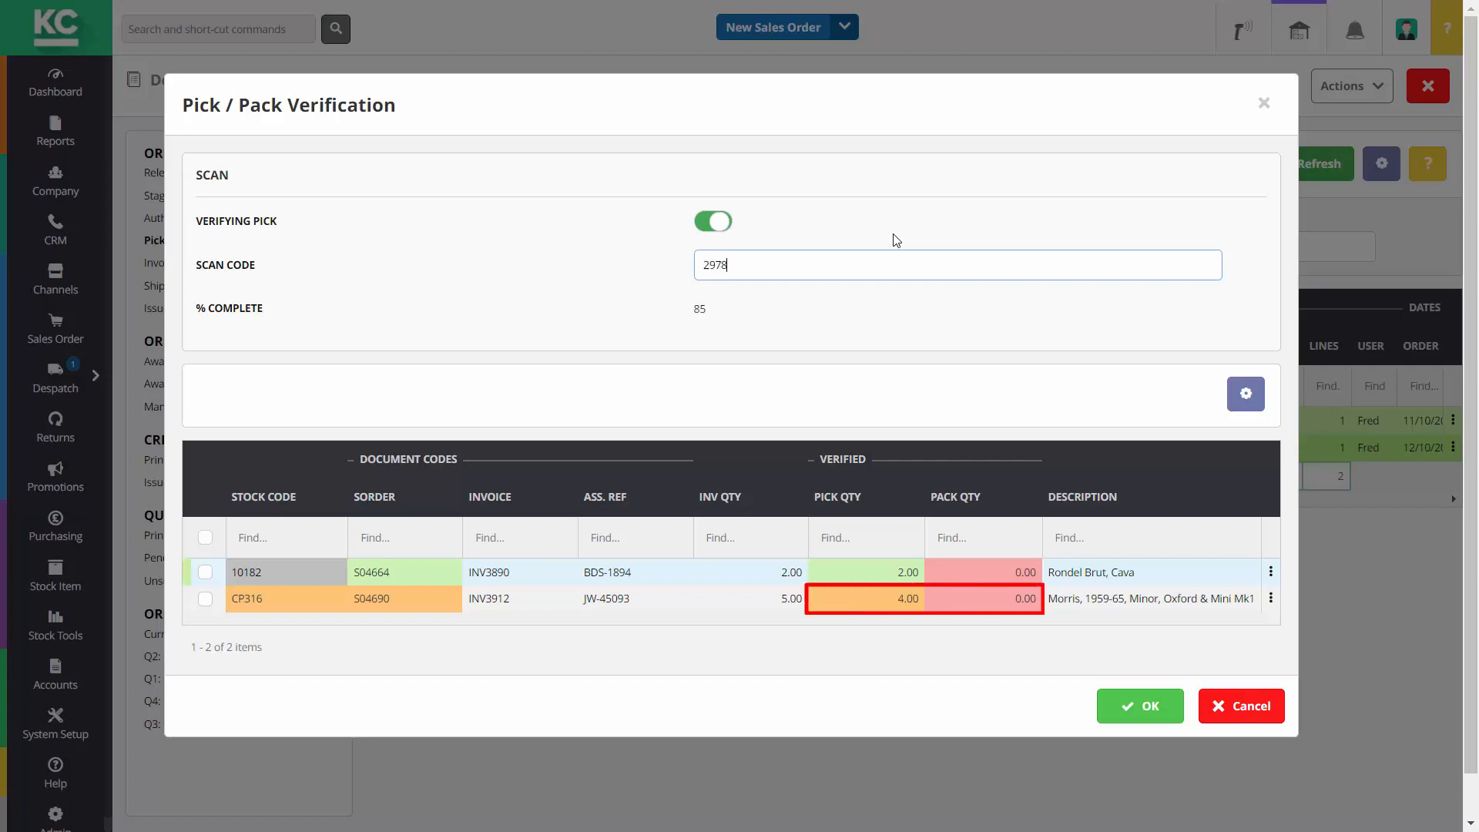
type("4069718")
key("Return")
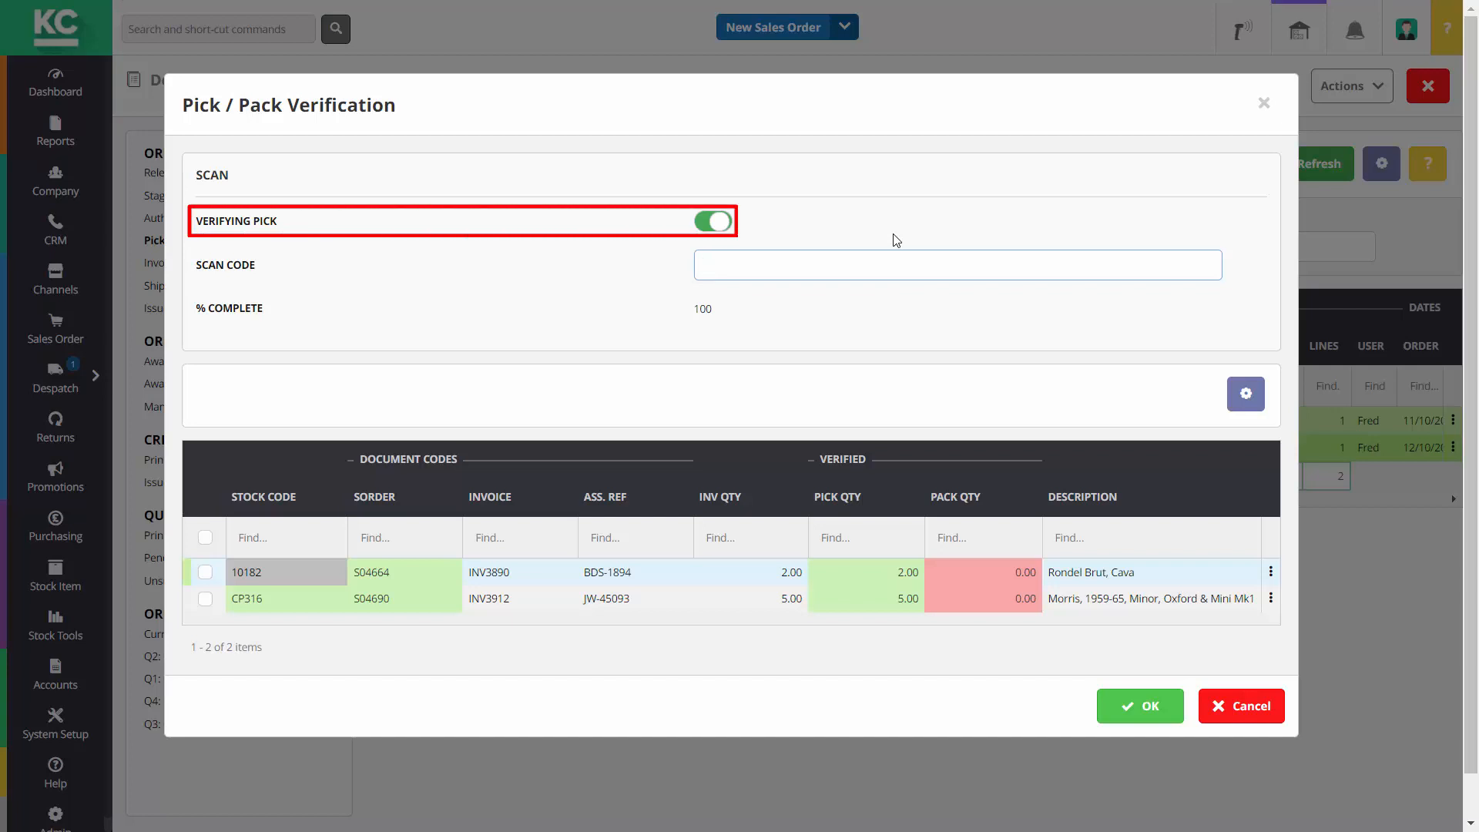
Turn off Verifying Pick, then scan CP316 and 10182 until packed at 5.00 and 2.00
left_click(767, 223)
left_click(770, 254)
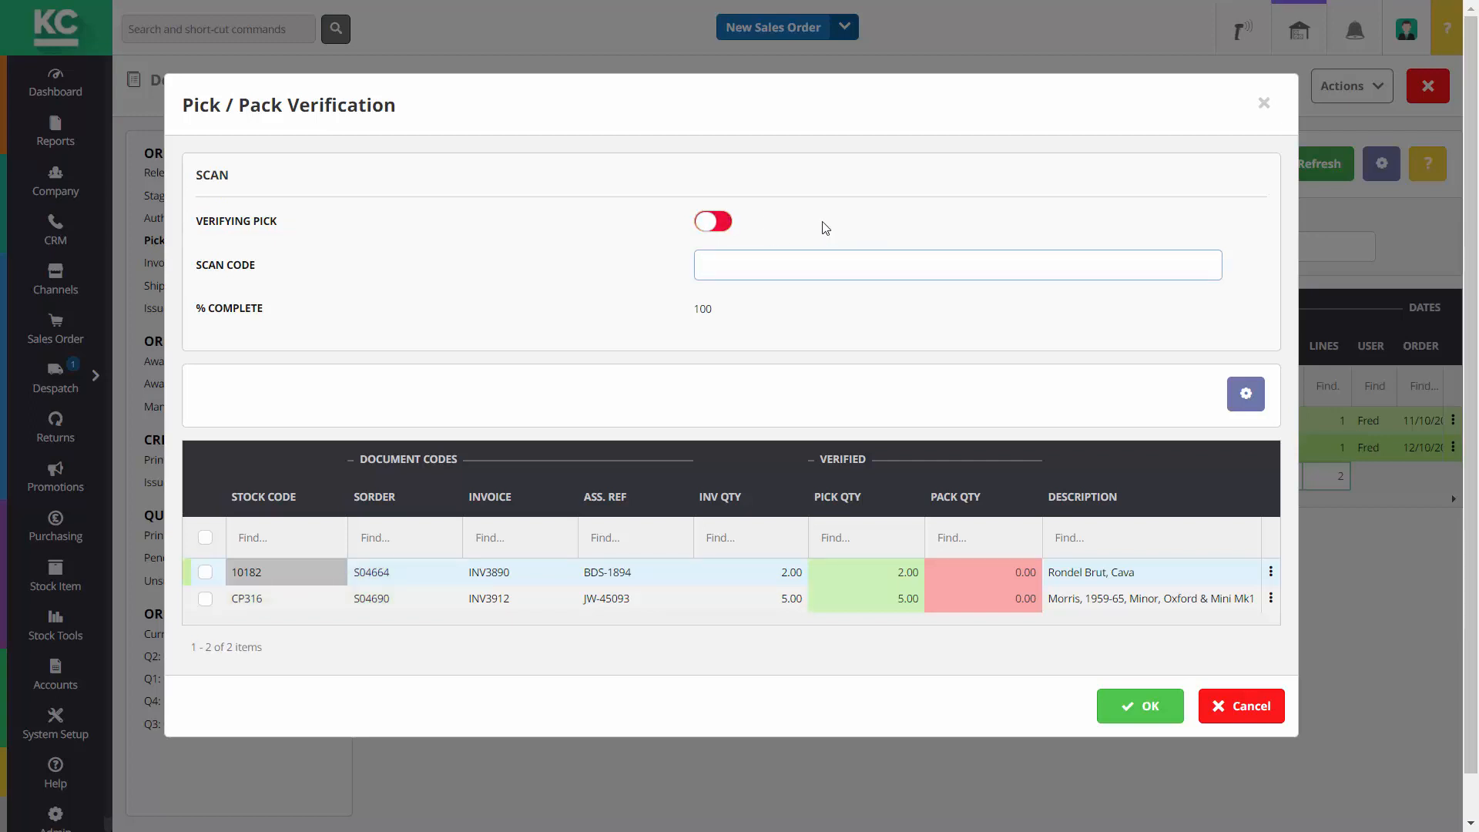
type("CP316")
key("Return")
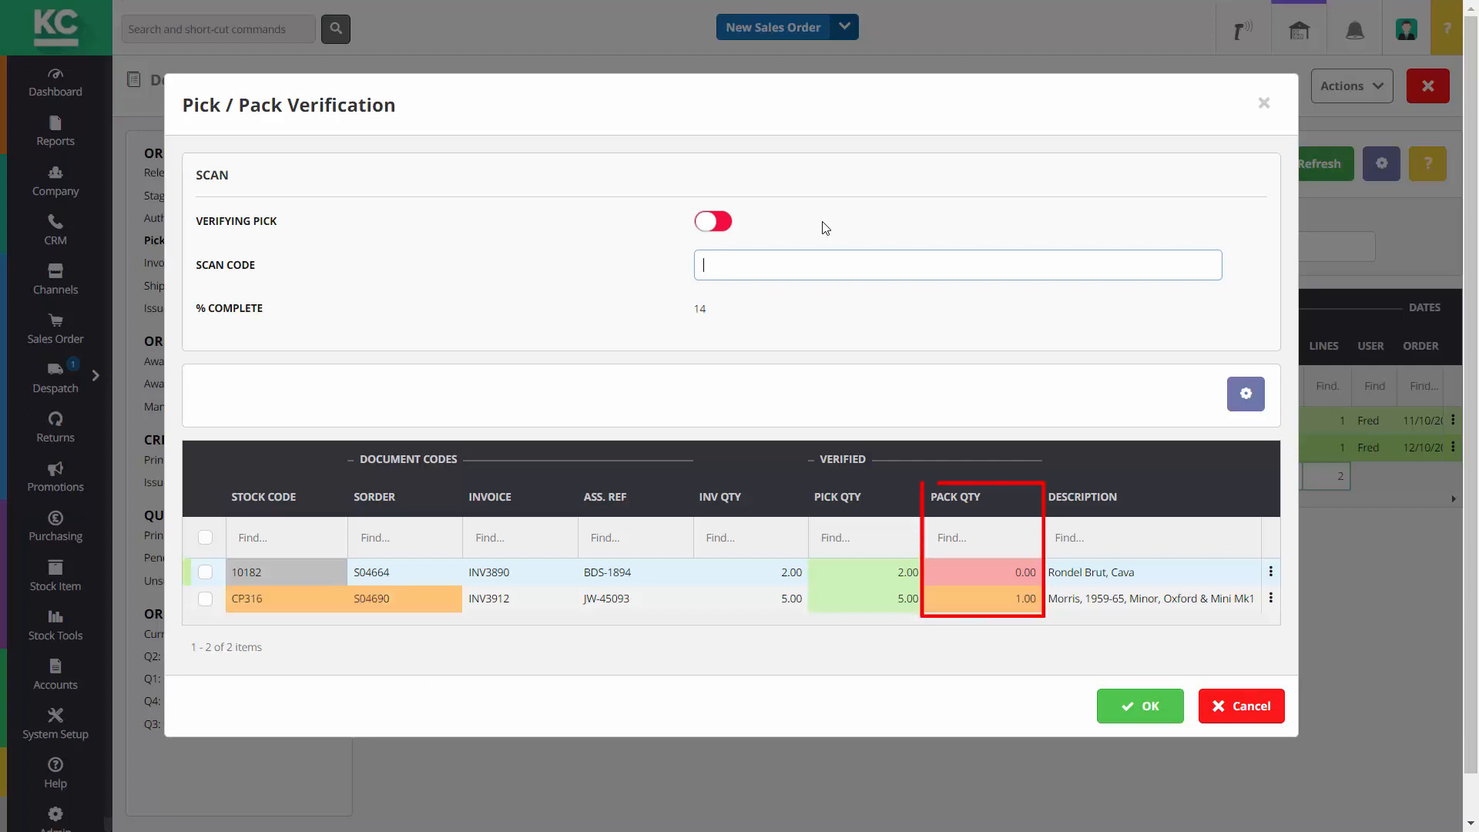
type("8406971")
key("Return")
type("2978406971")
key("Return")
type("2978406971")
key("Return")
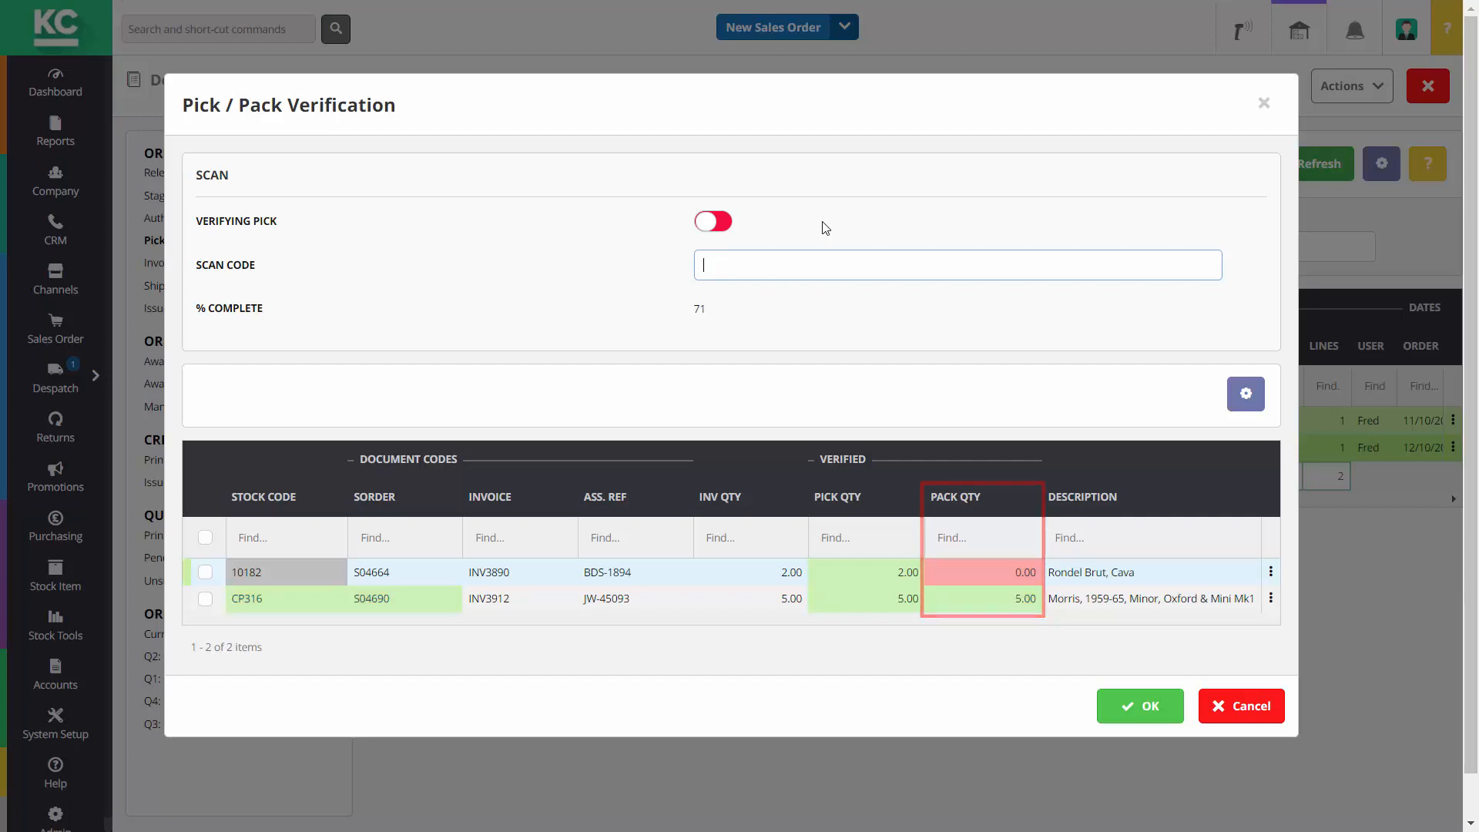
type("7395540")
key("Return")
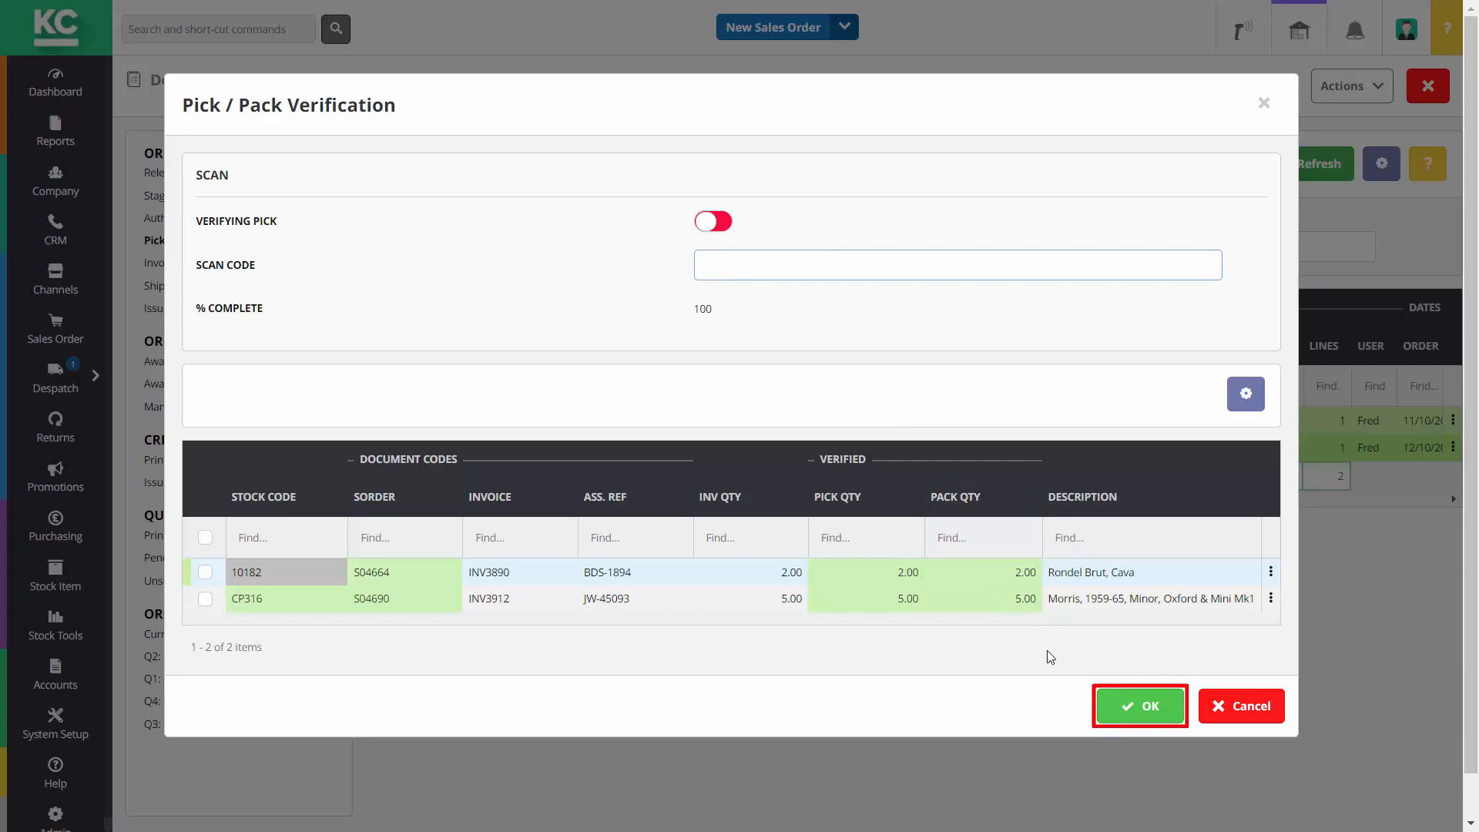
Confirm the pick/pack verification and use Move Next to advance both invoices
left_click(1131, 706)
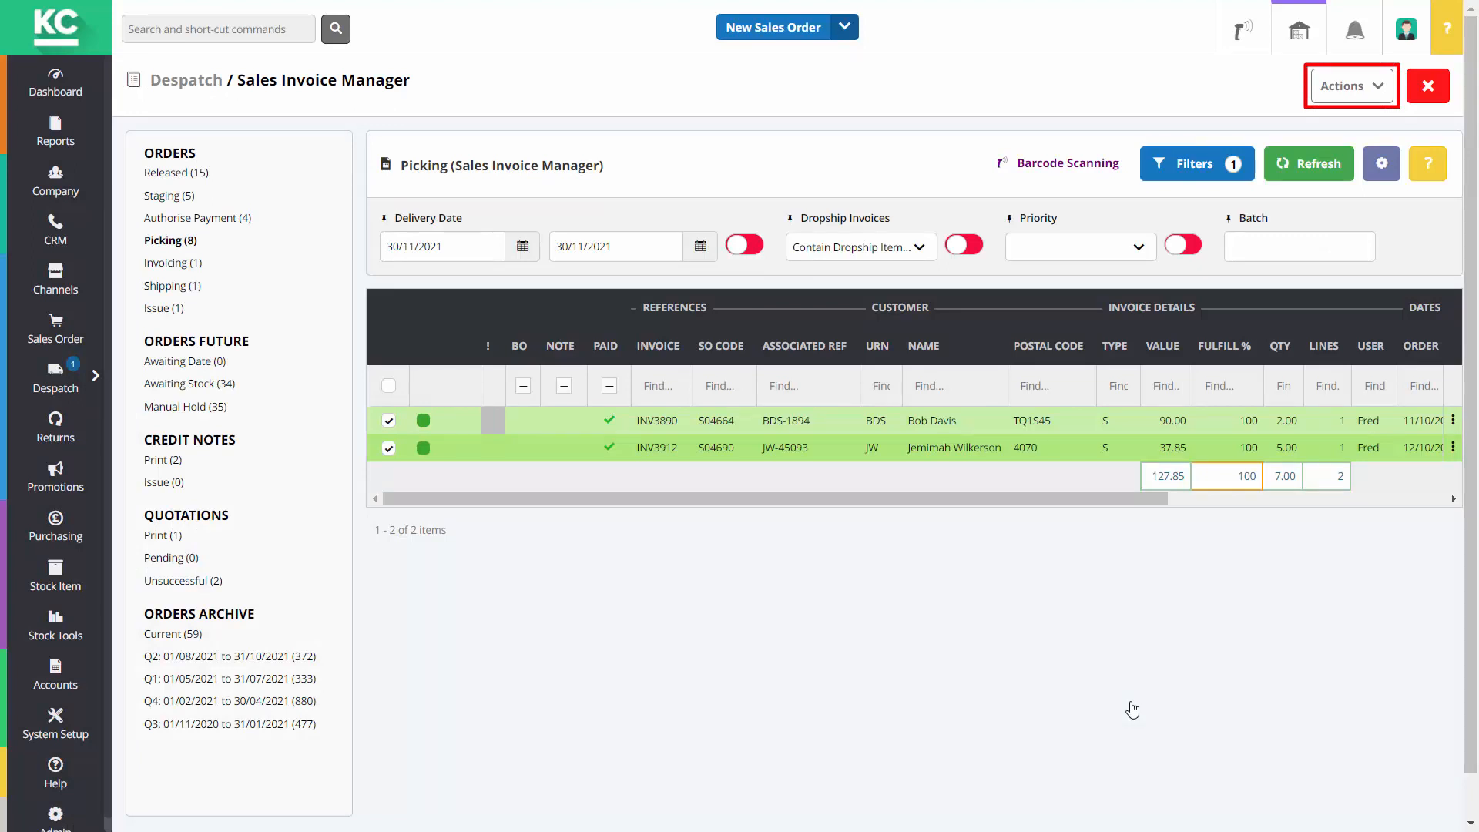
left_click(1331, 95)
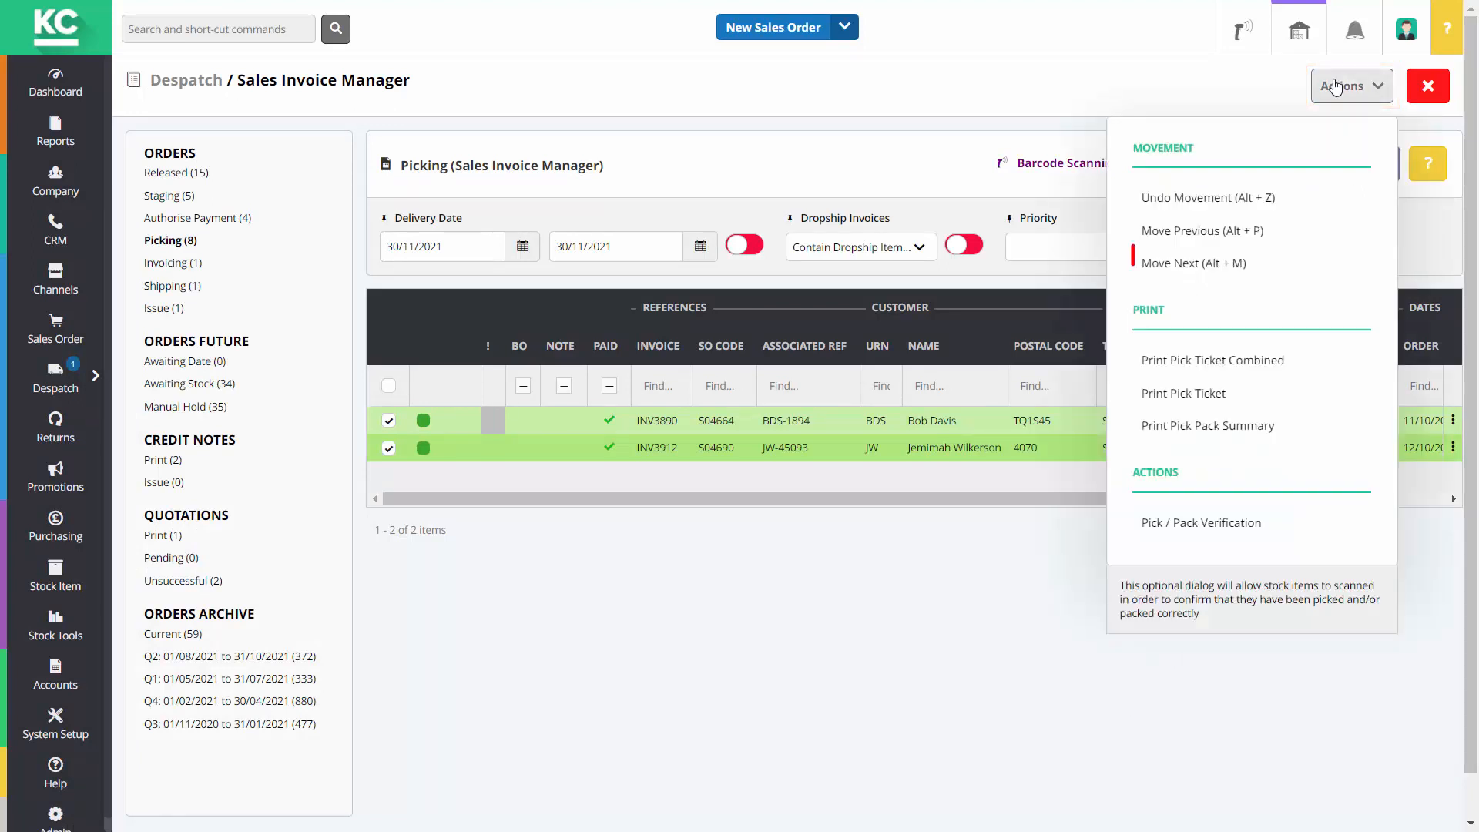
left_click(1207, 267)
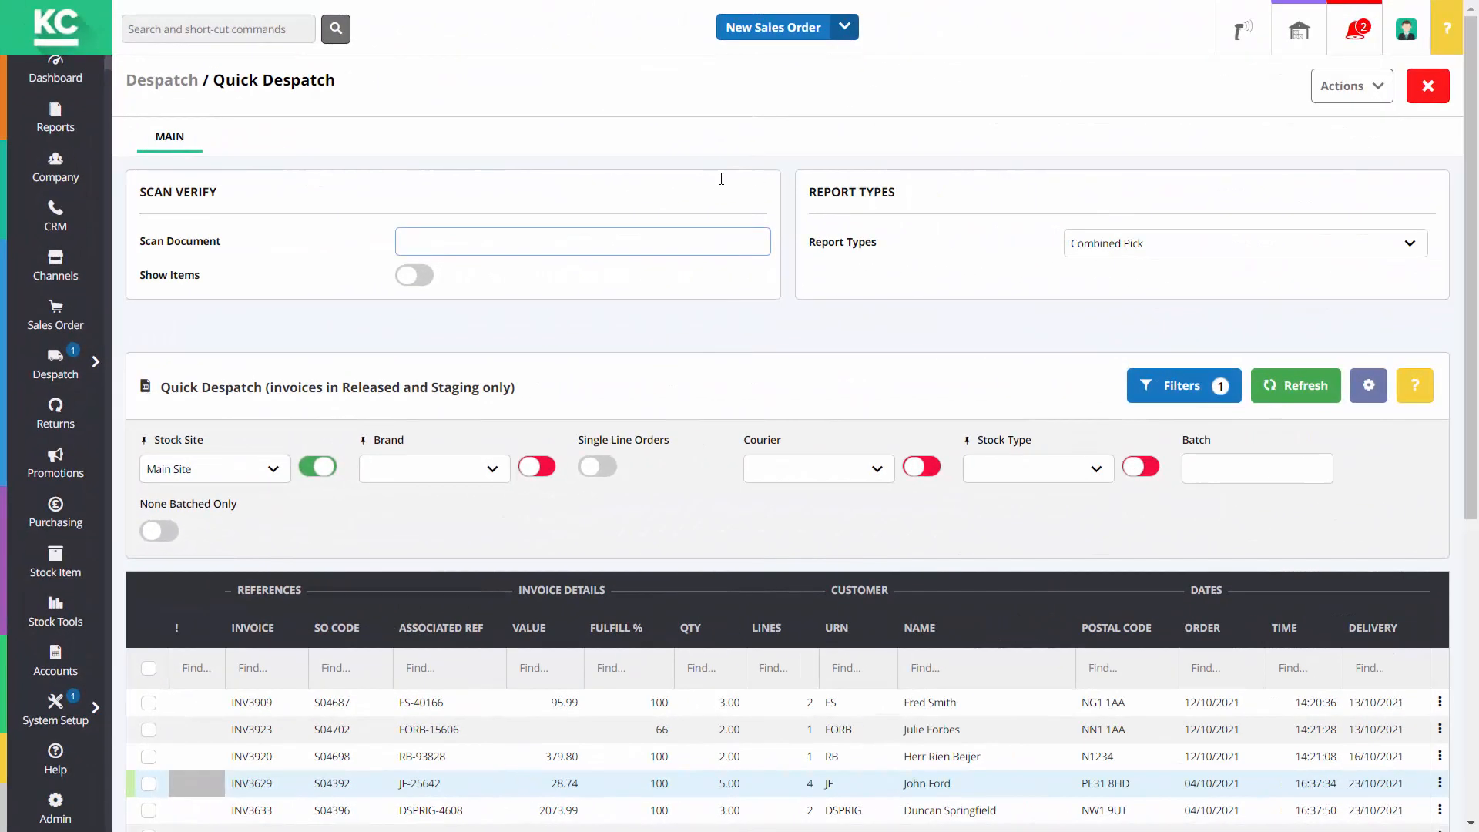
Scan document code GRTUEG011 to open pick/pack verification for INV3629
type("GRTUEG011")
key("Return")
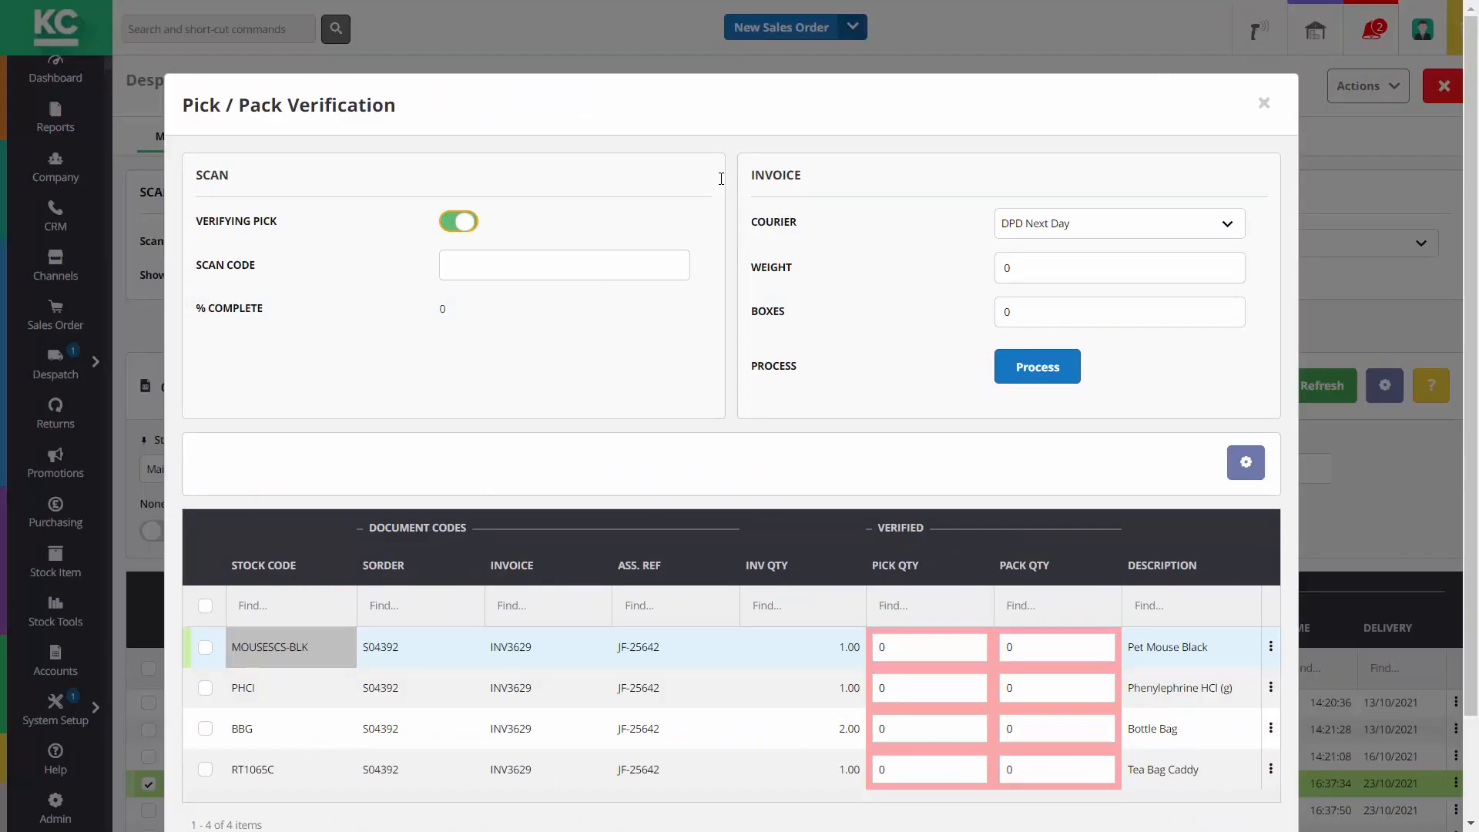
Scan the PHCI item and the tea caddy into Scan Code as picked
left_click(612, 261)
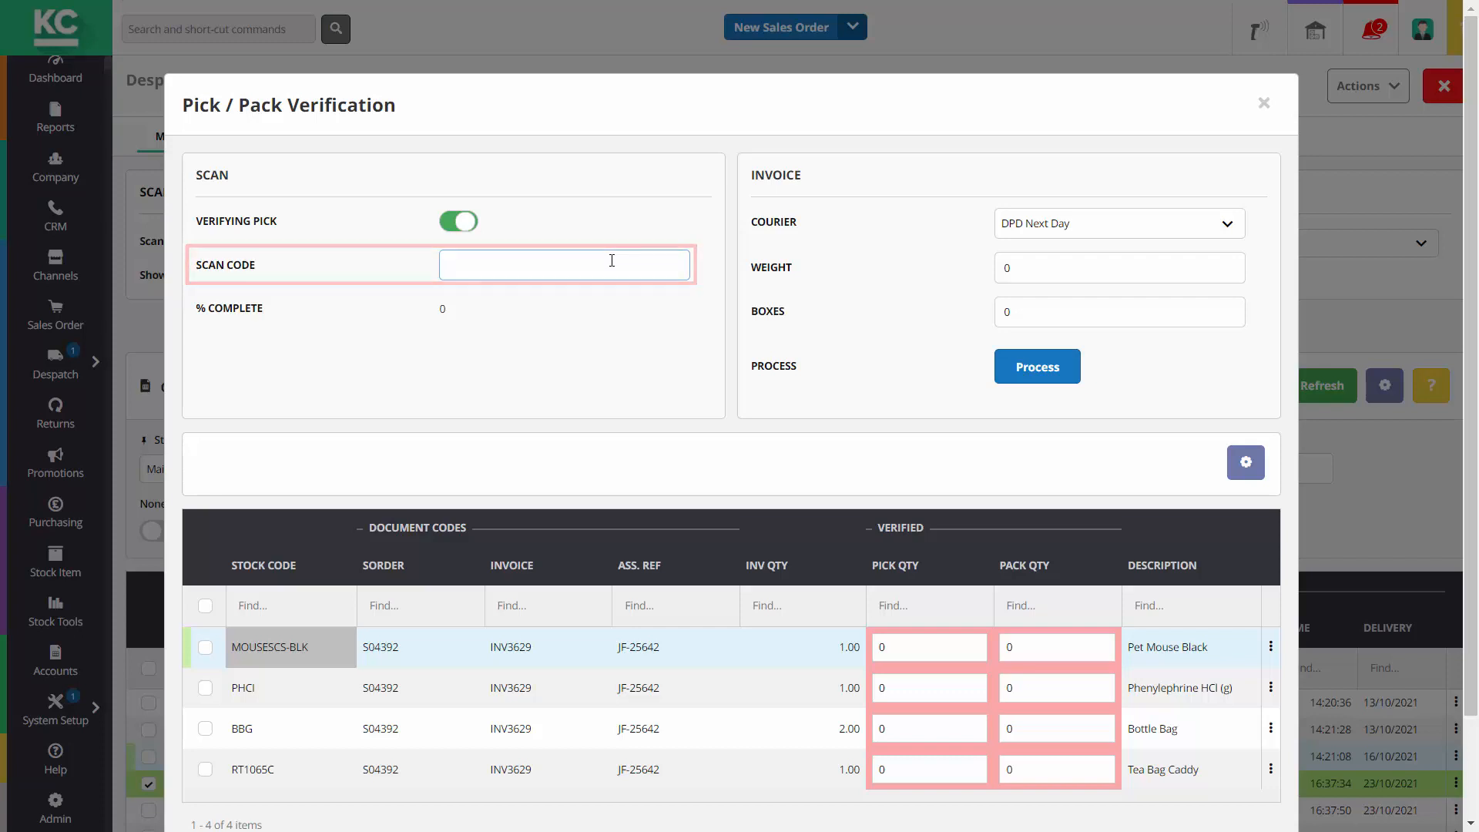
type("7075707")
key("Return")
type("70")
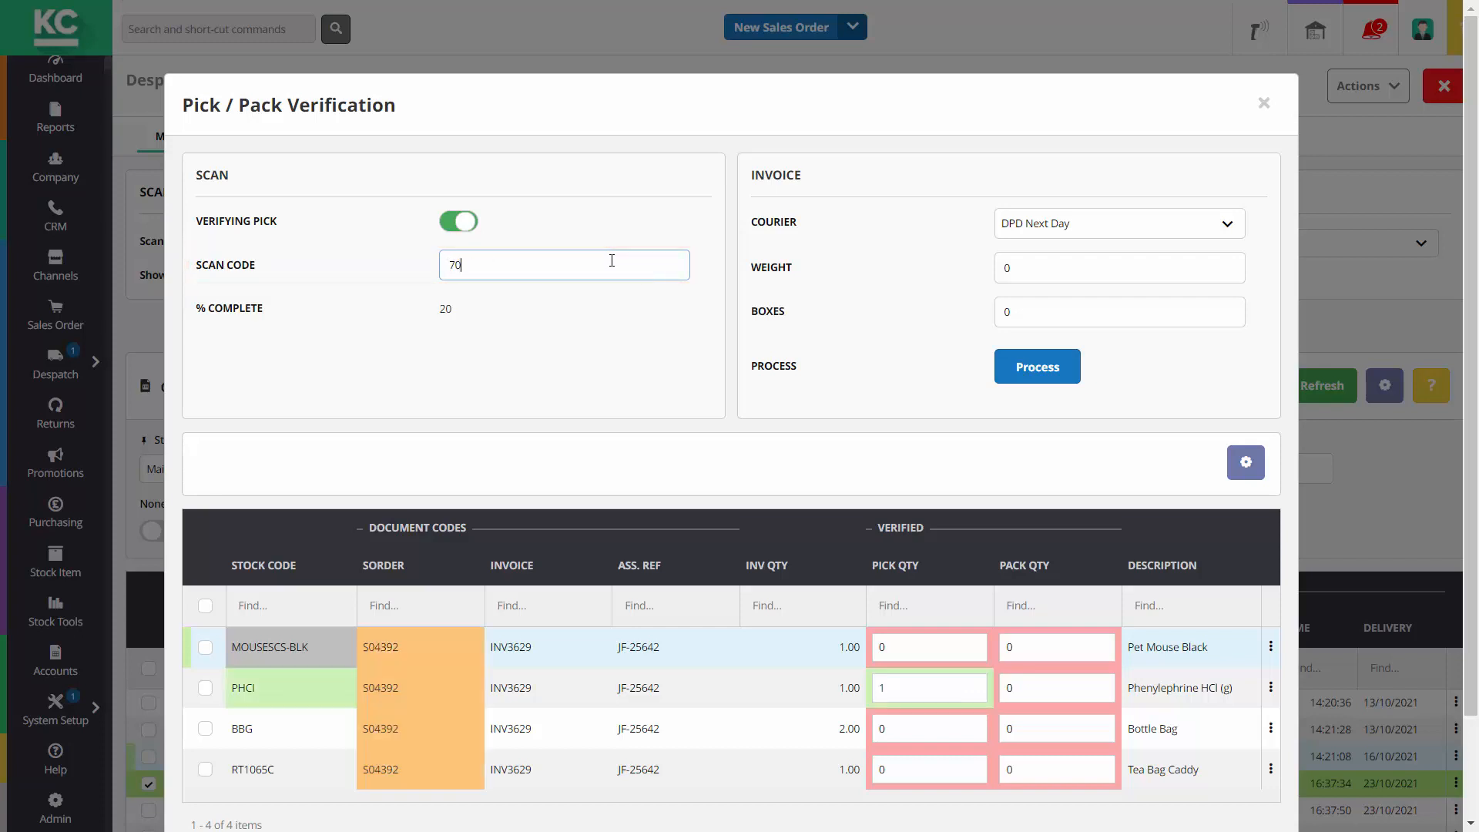
key("Return")
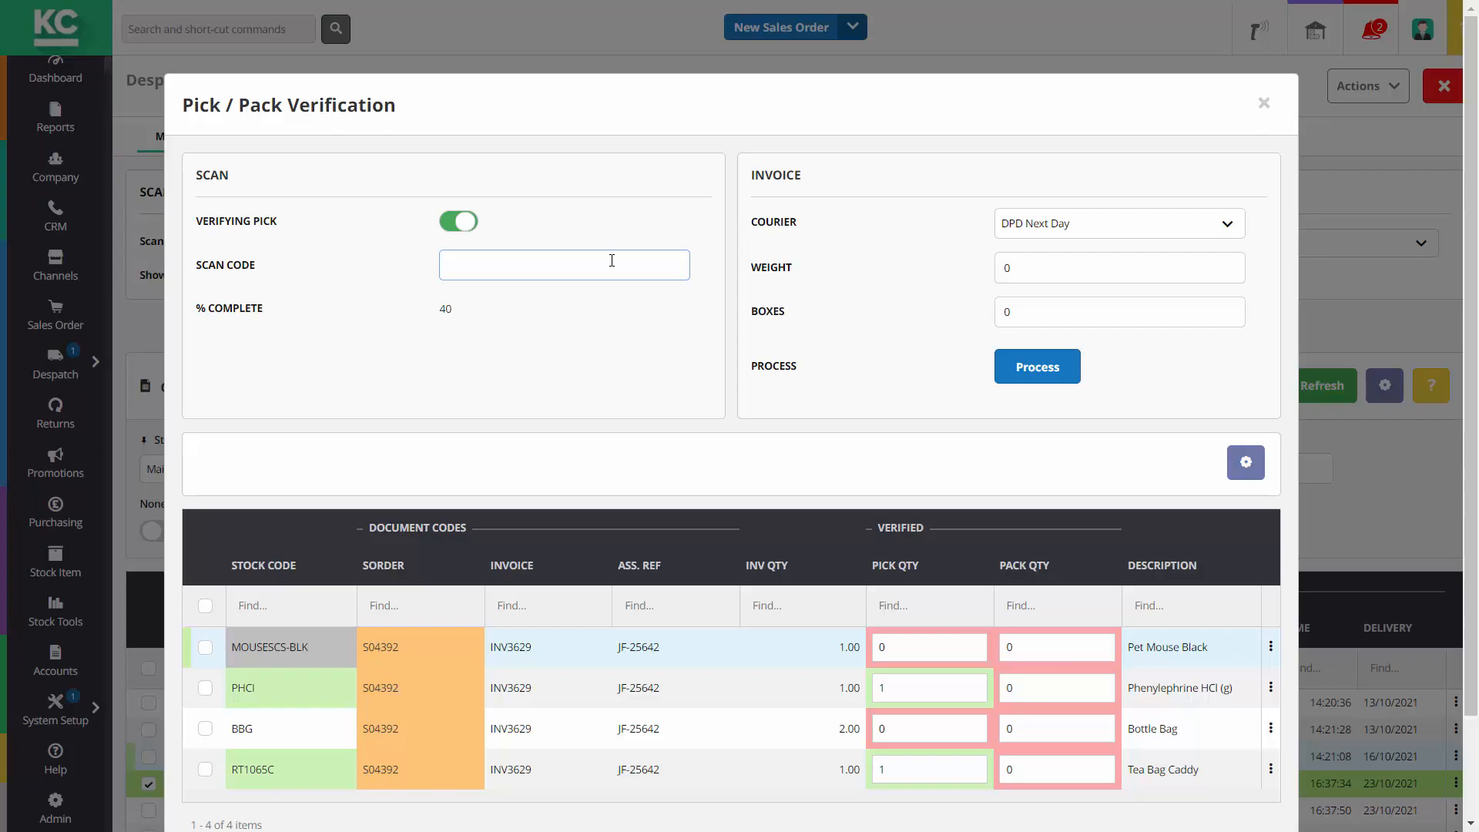
Dismiss the item-not-found warning from a bad barcode, then scan Pet Mouse Black and Bottle Bag twice
type("7001293745096")
key("Return")
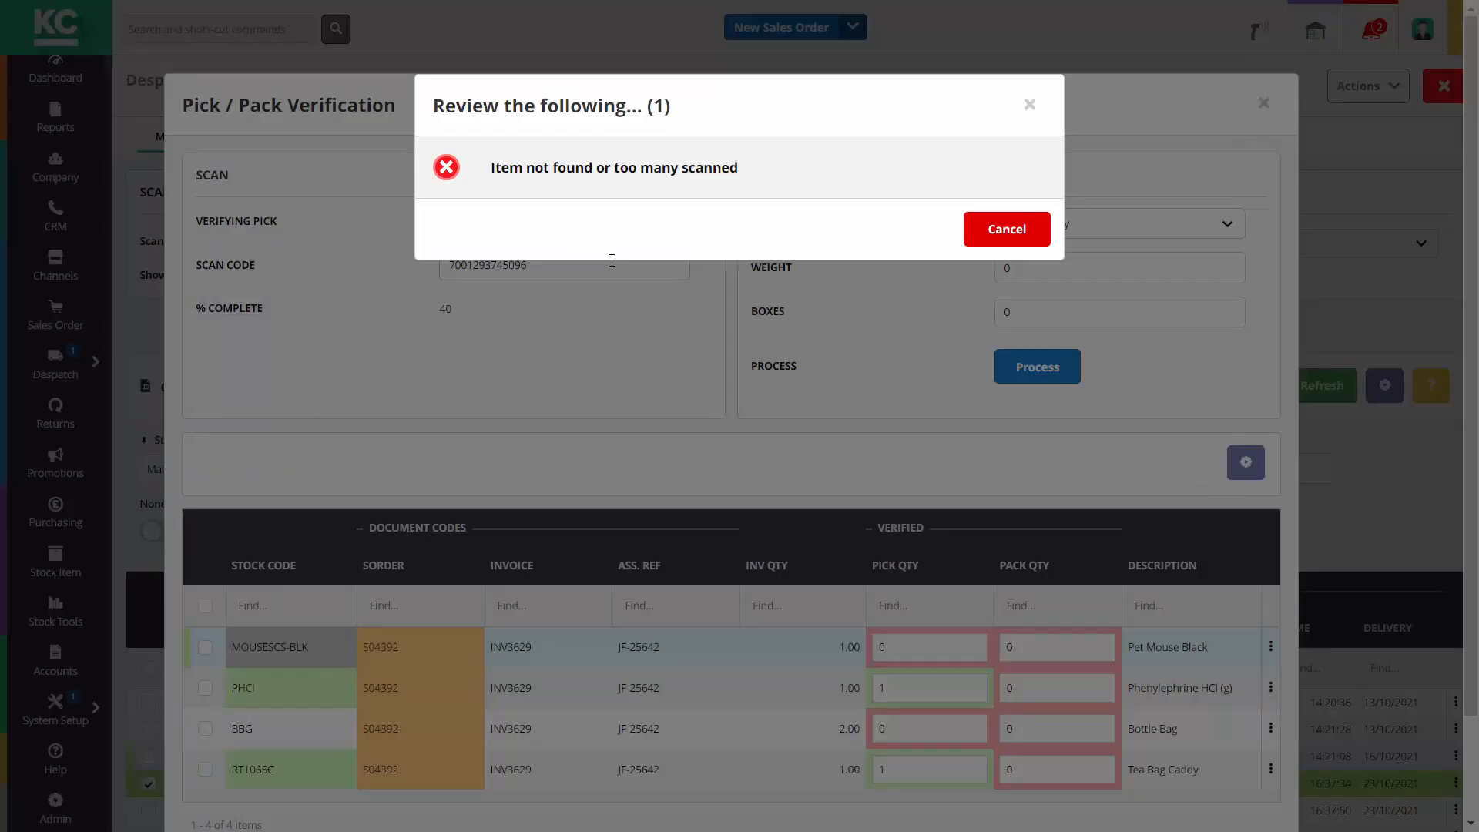
left_click(1009, 235)
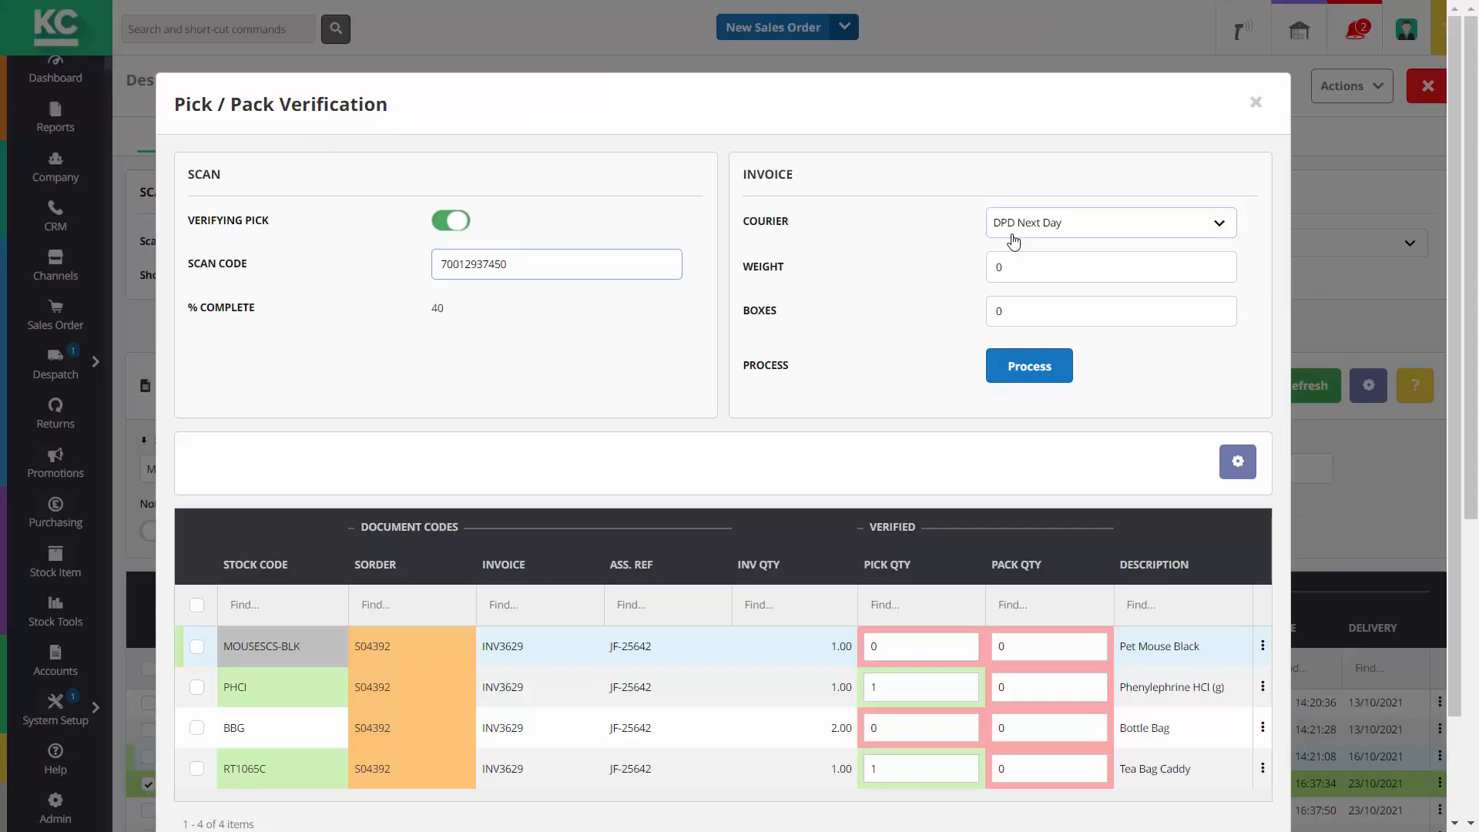
type("100105")
key("Return")
type("48")
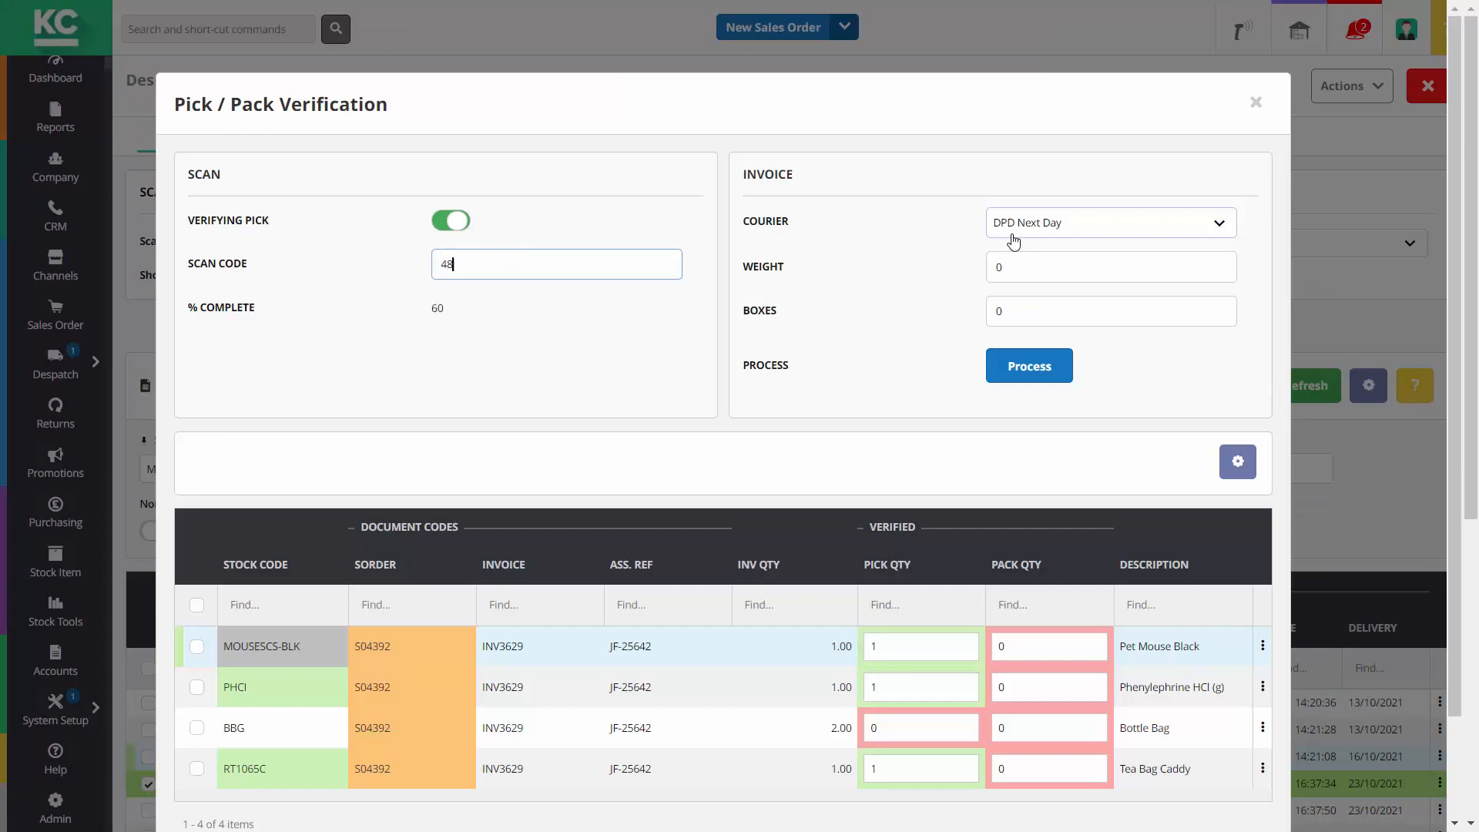
type("140")
key("Return")
type("48140")
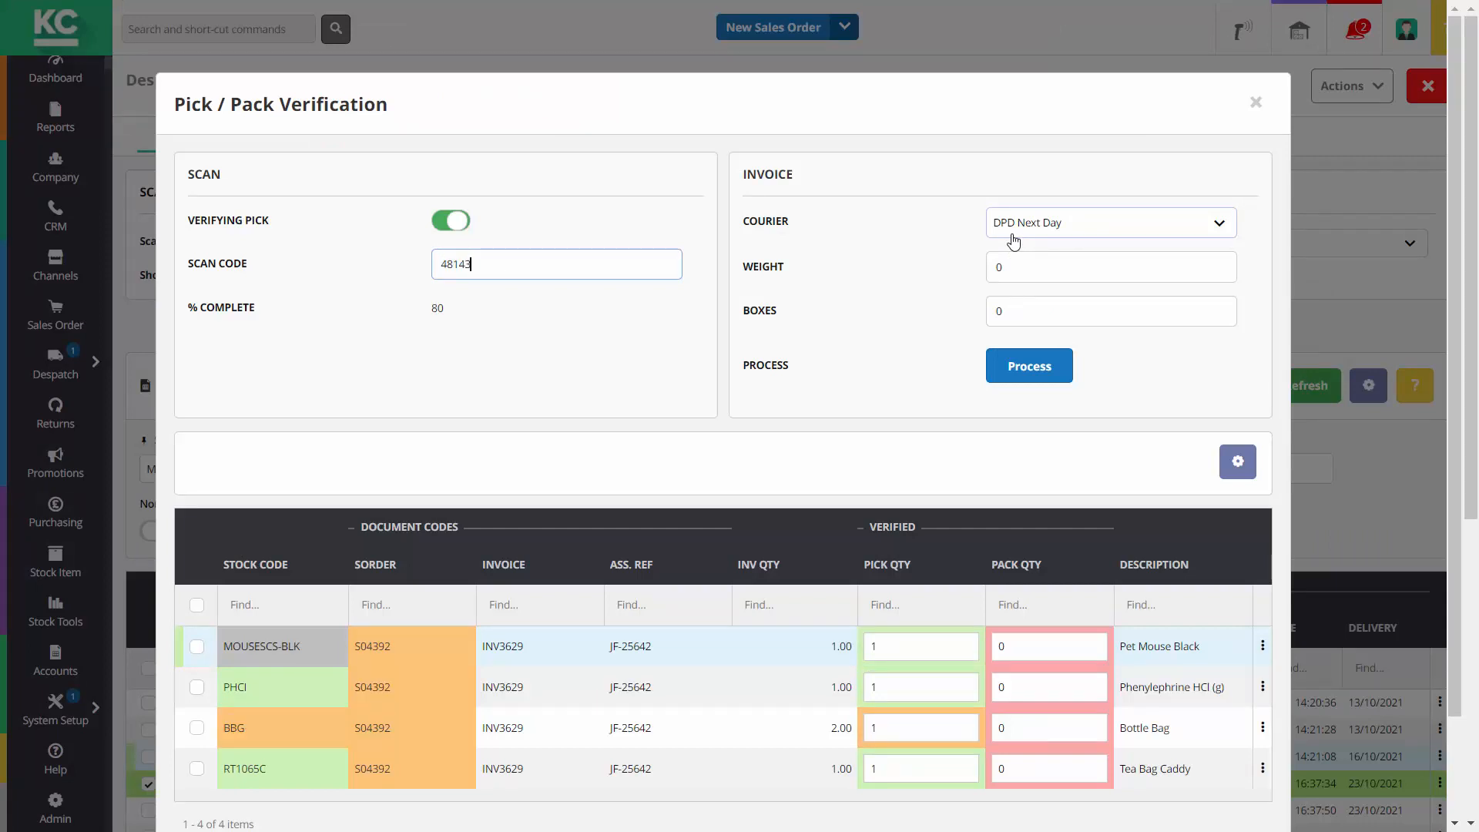
key("Return")
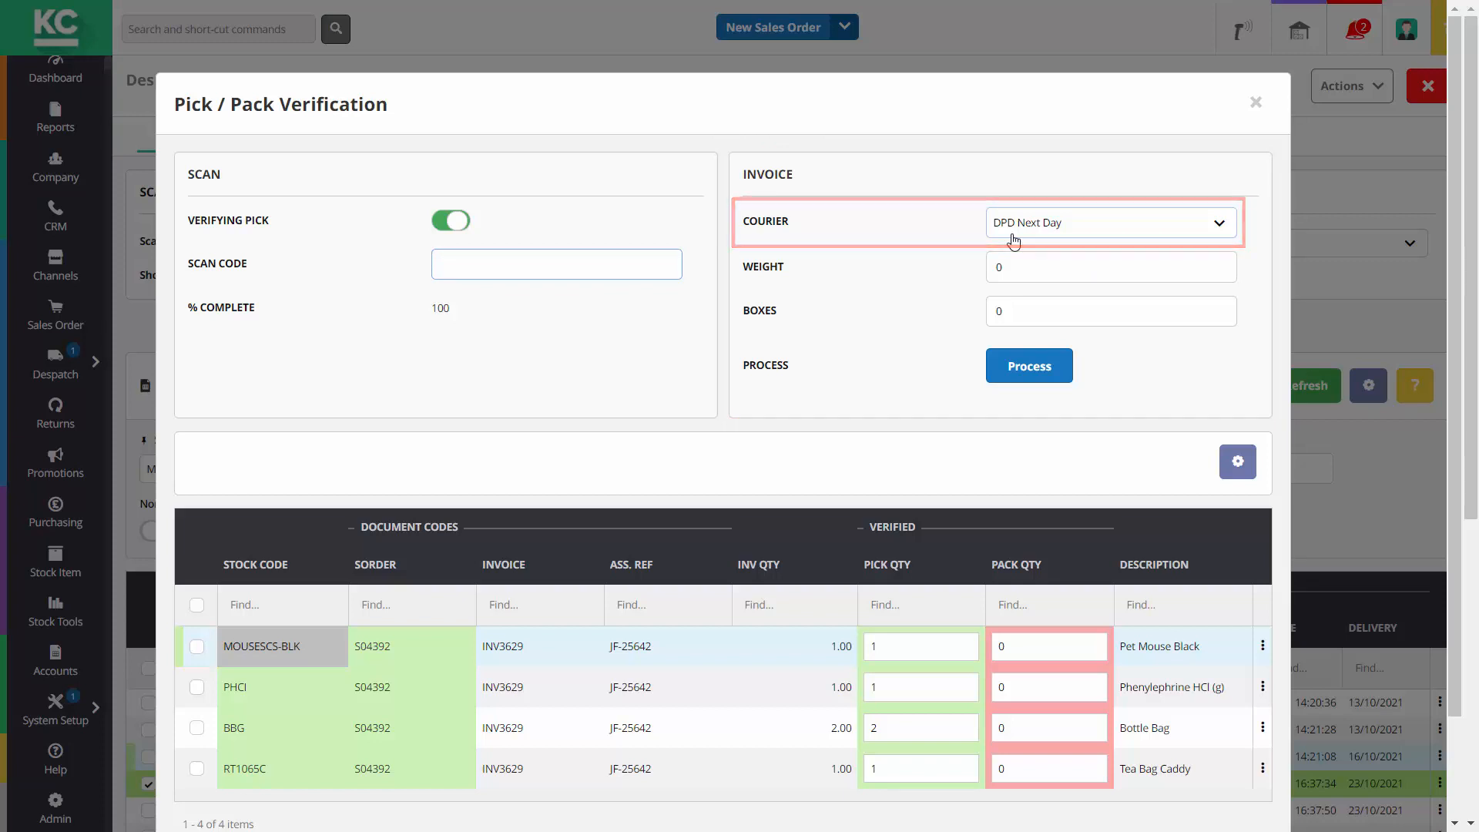
Choose courier APC Overnight, enter weight 1.9 and 4 boxes, and process INV3629
left_click(1013, 240)
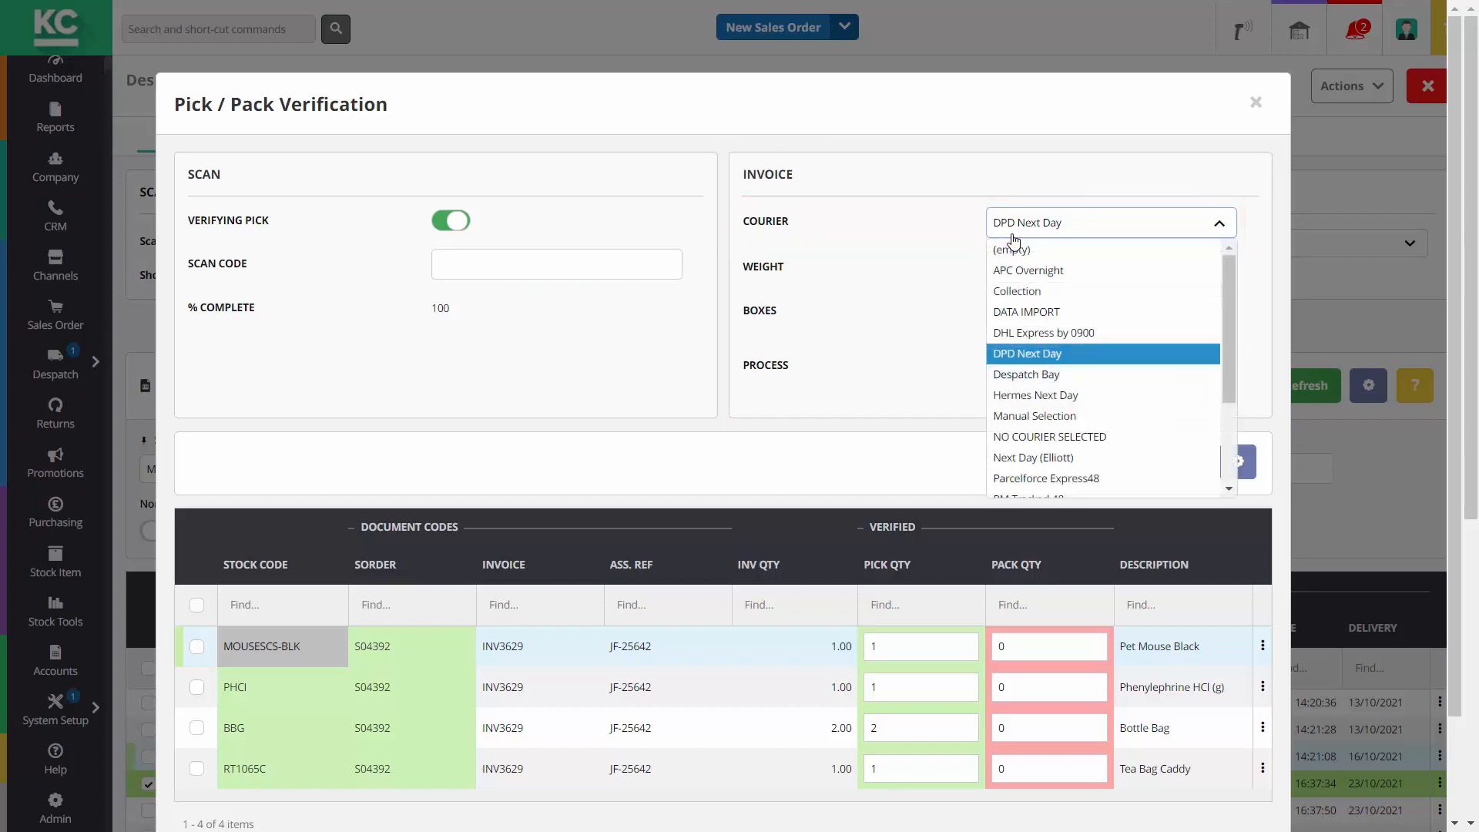
left_click(1033, 272)
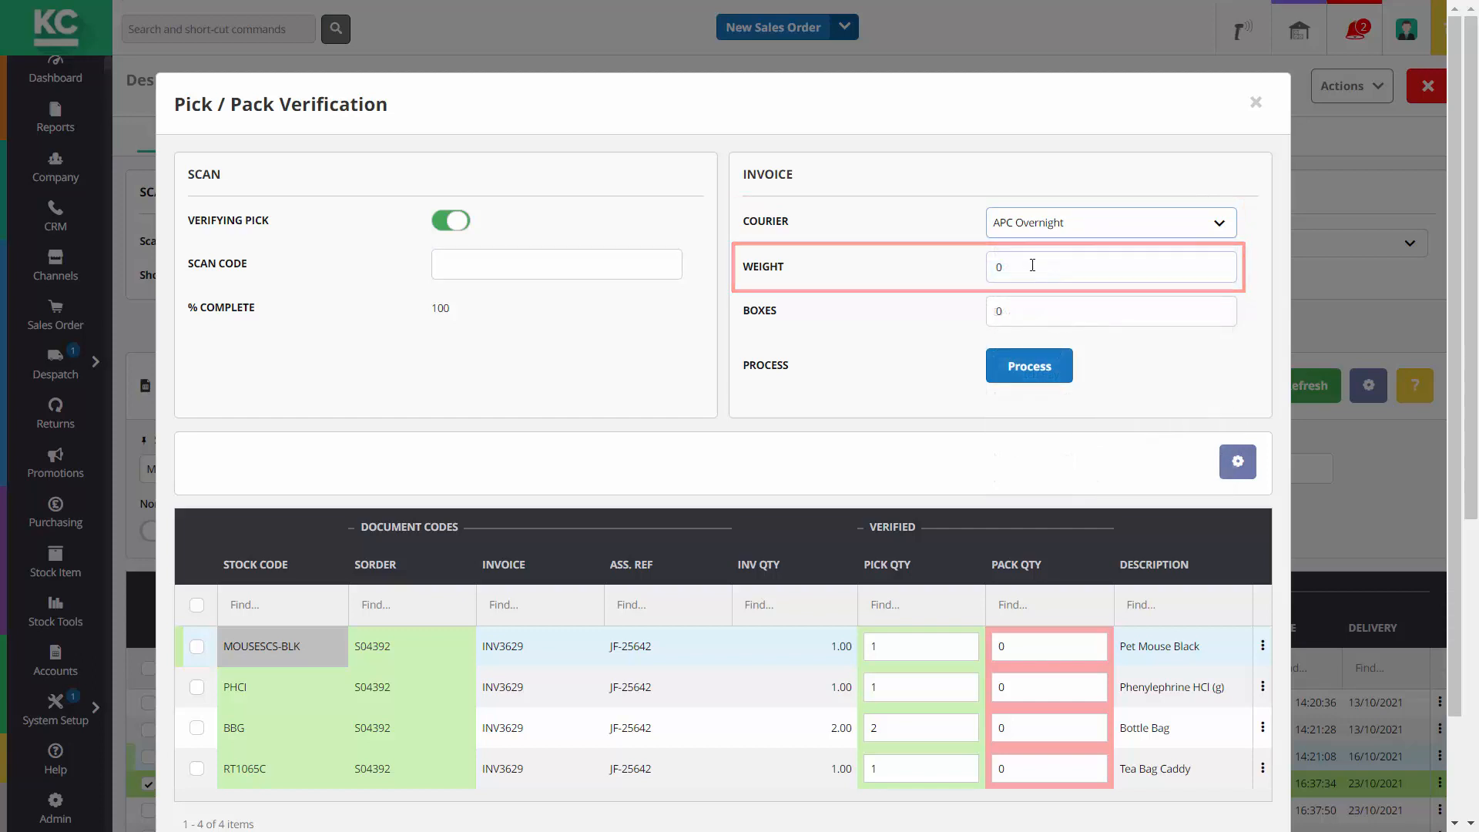
left_click(1032, 265)
type("1")
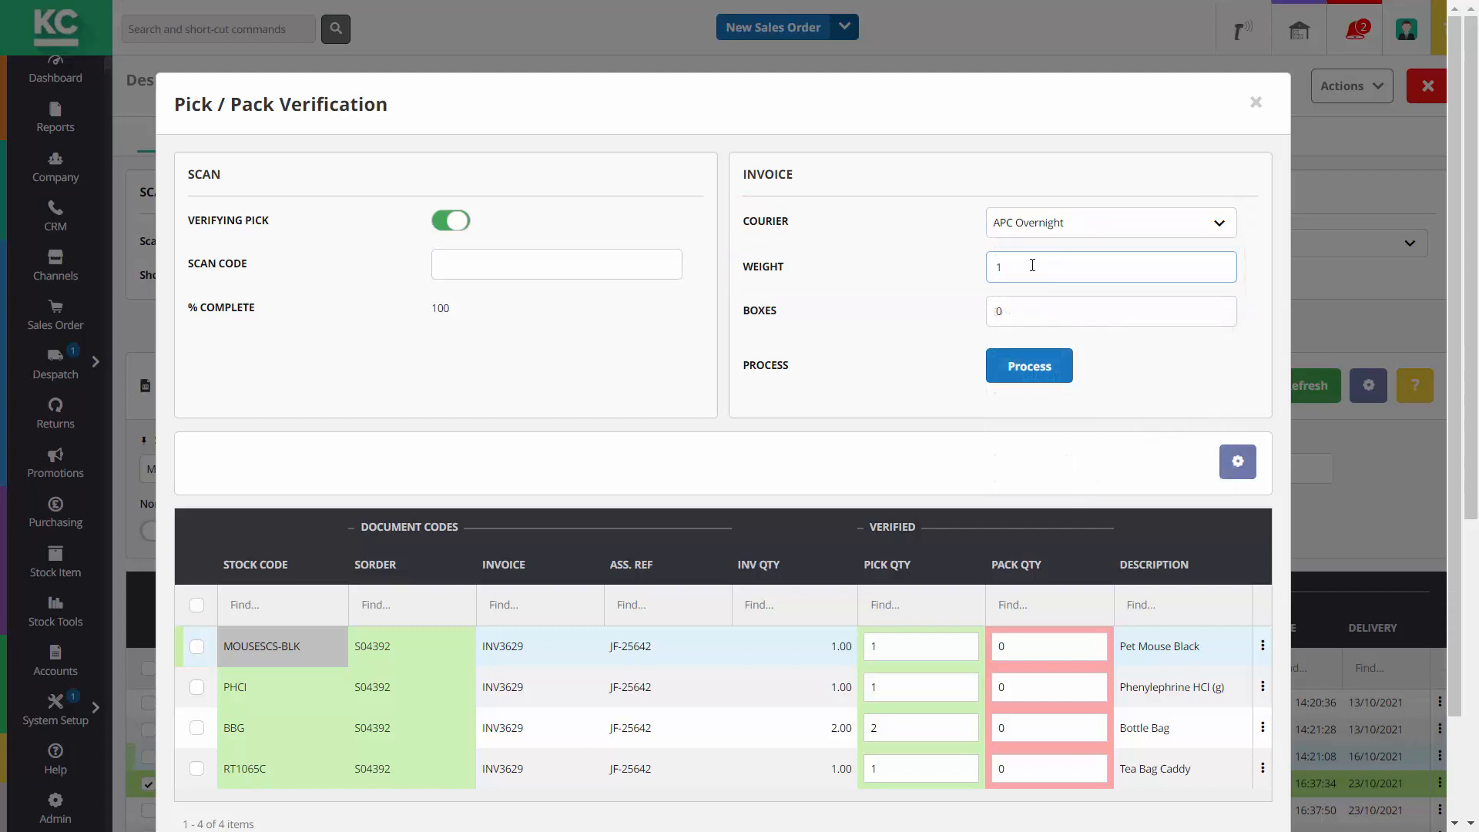
type(".9")
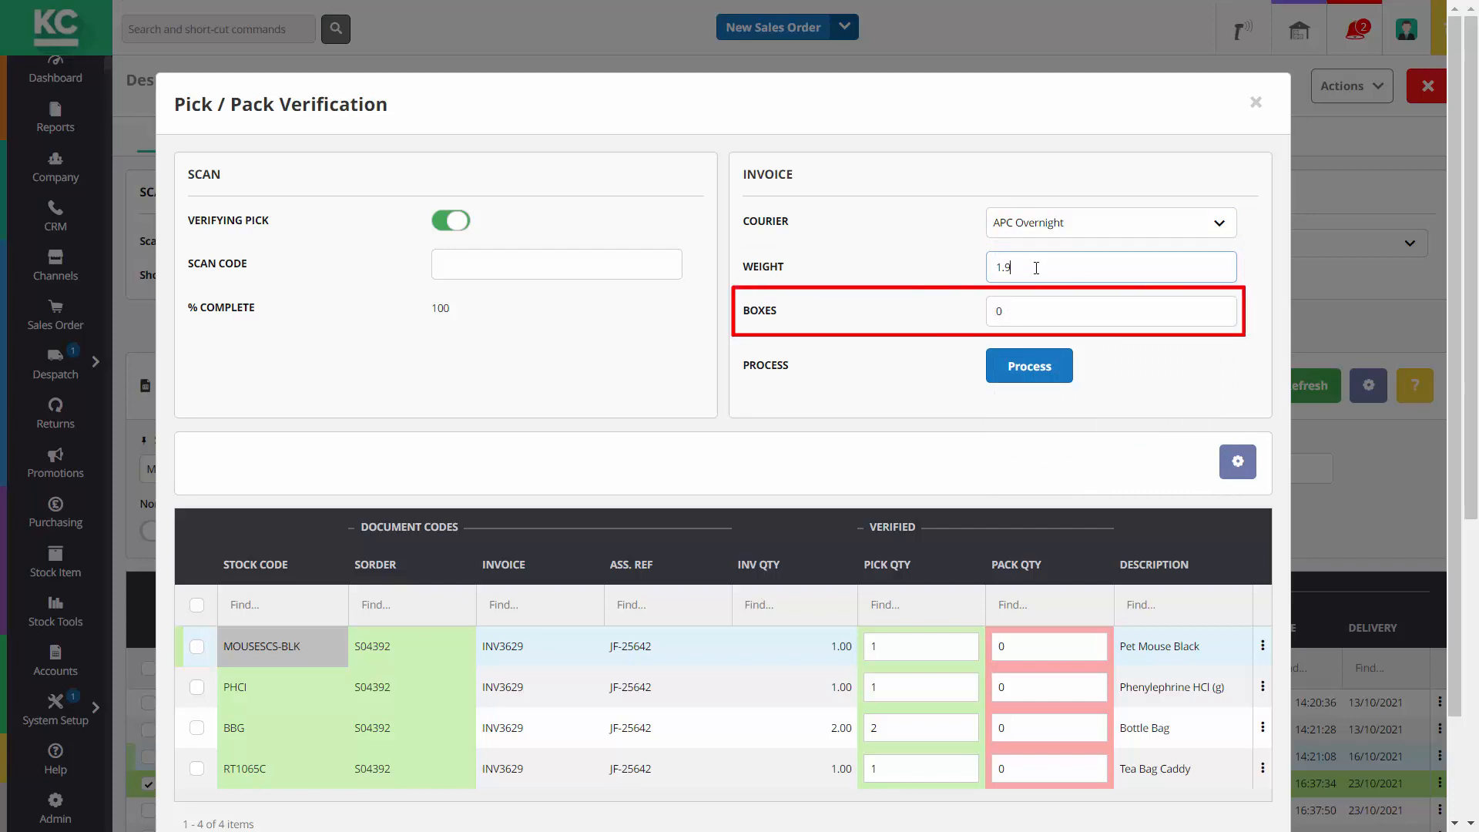
left_click(1040, 305)
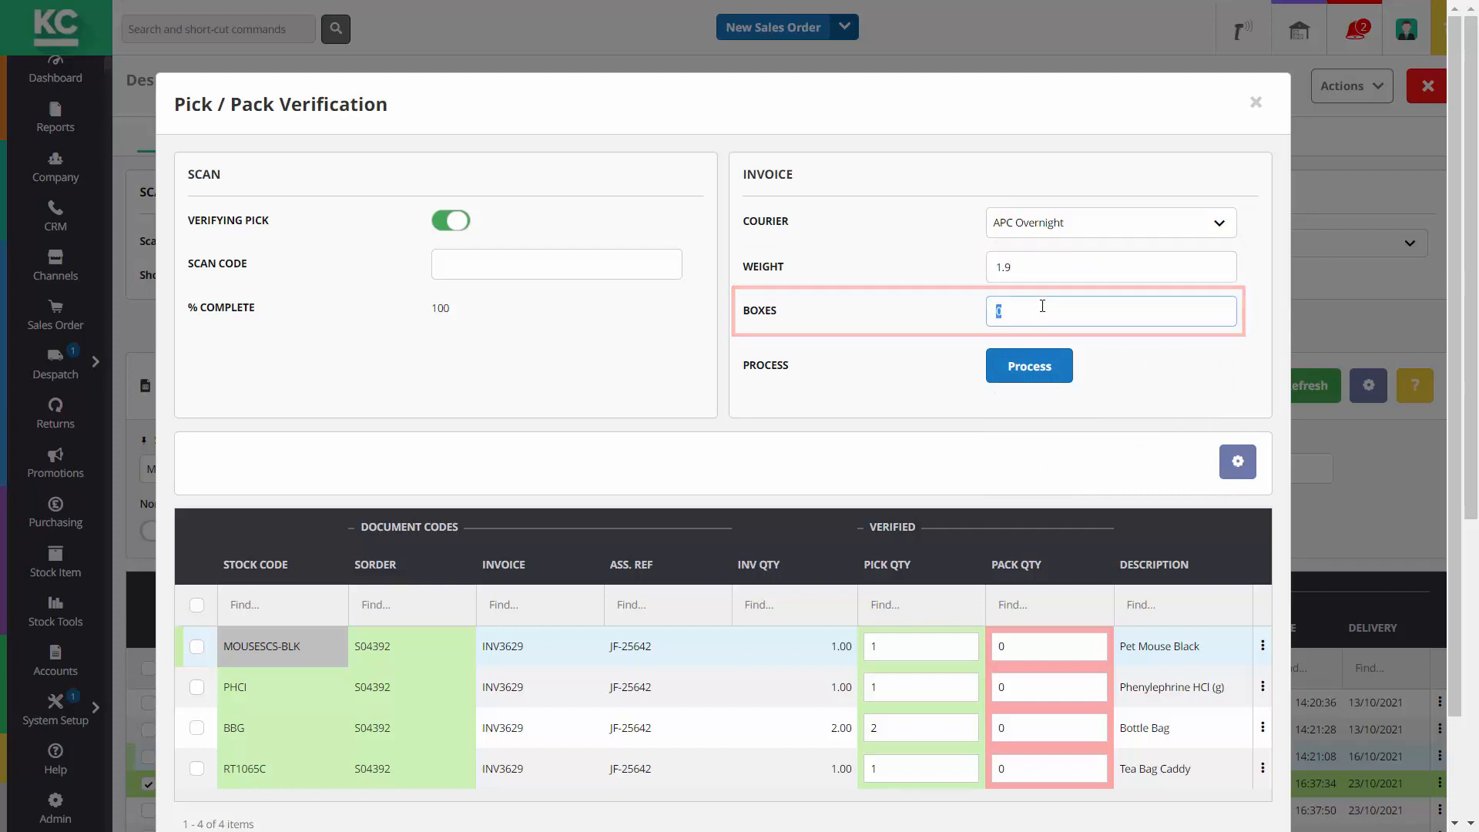
type("4")
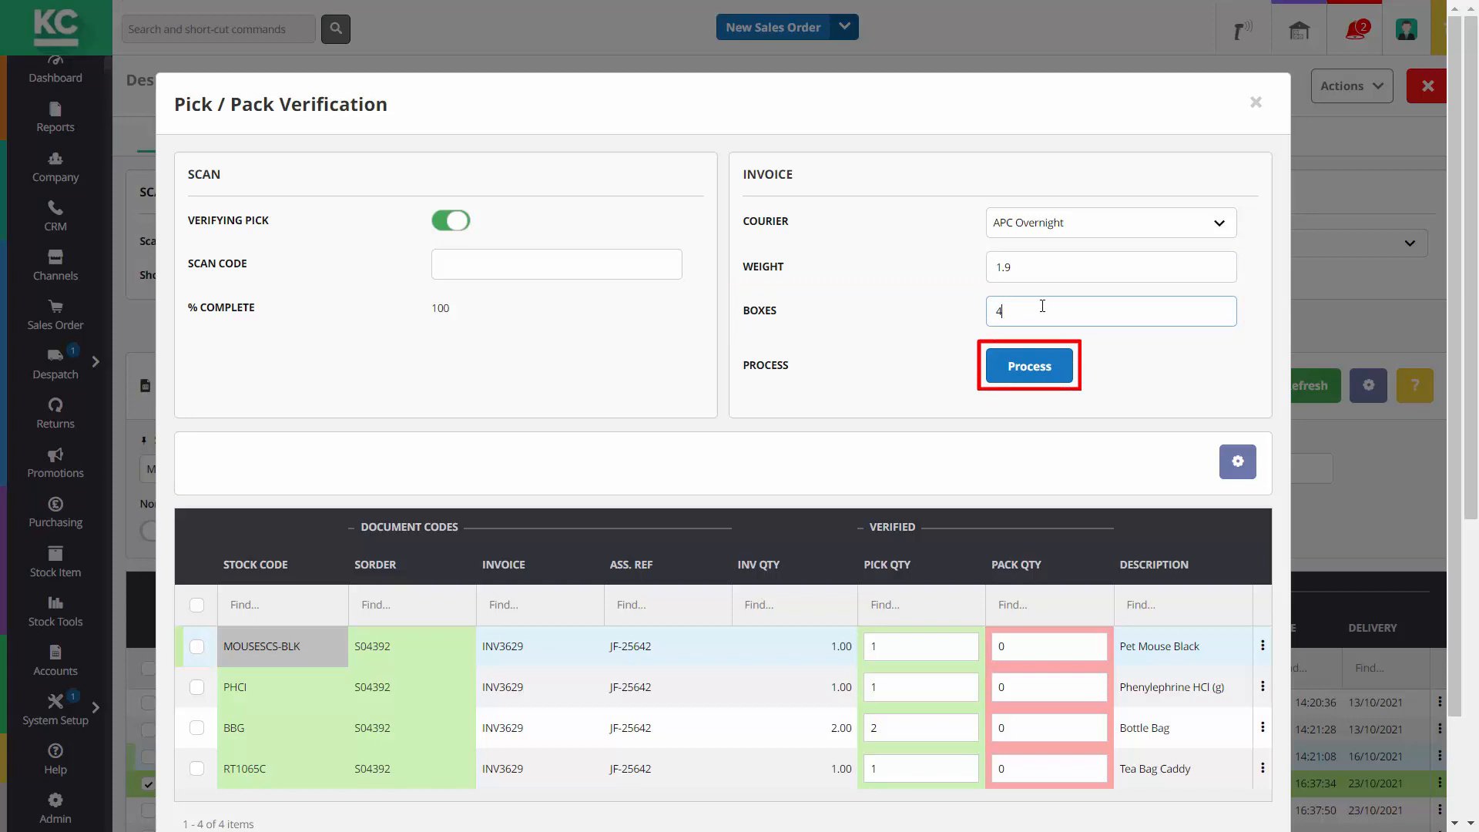
left_click(1039, 364)
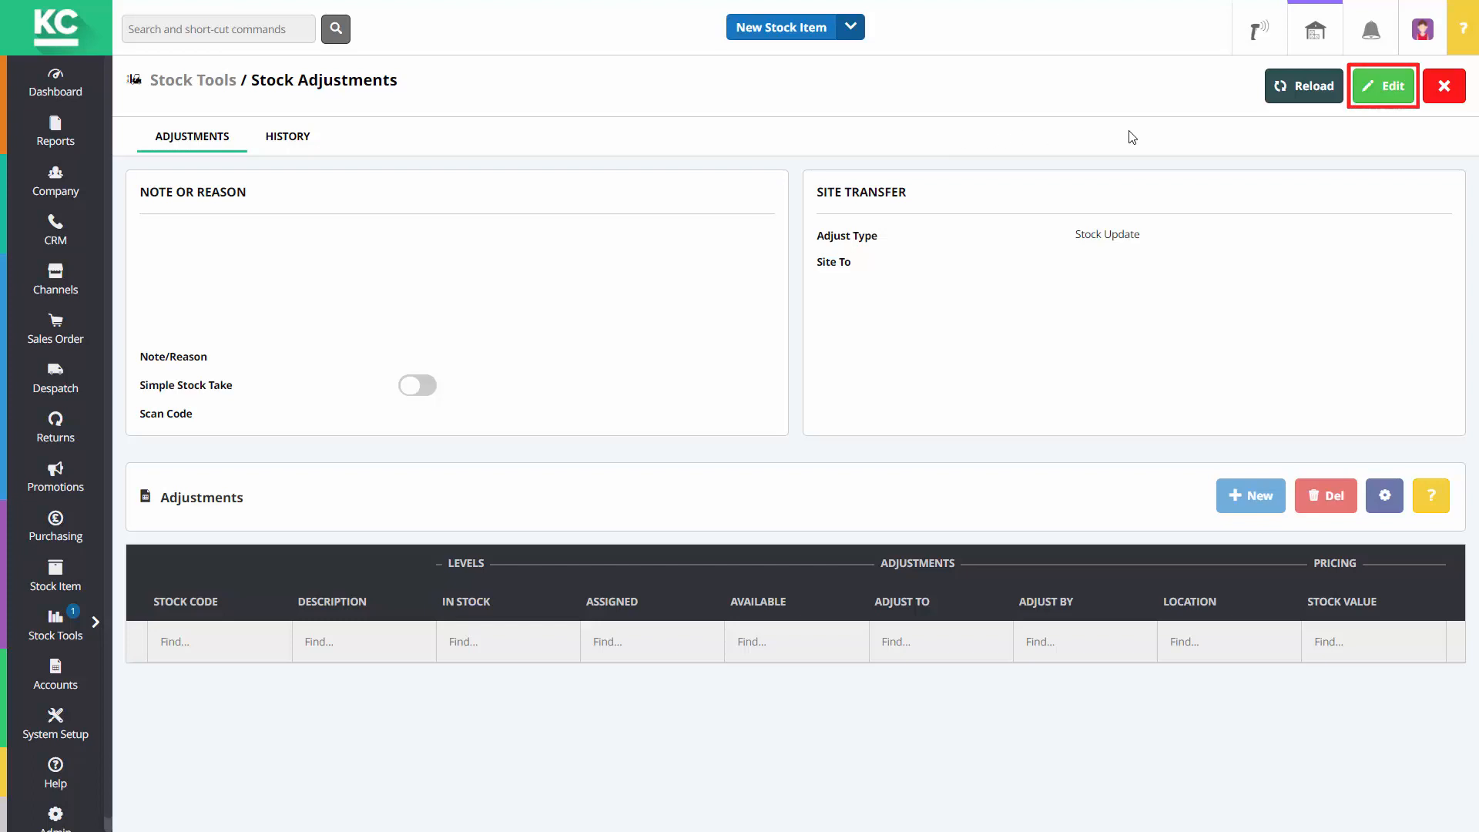
Put the stock adjustment into edit mode and switch on Simple Stock Take
left_click(1384, 92)
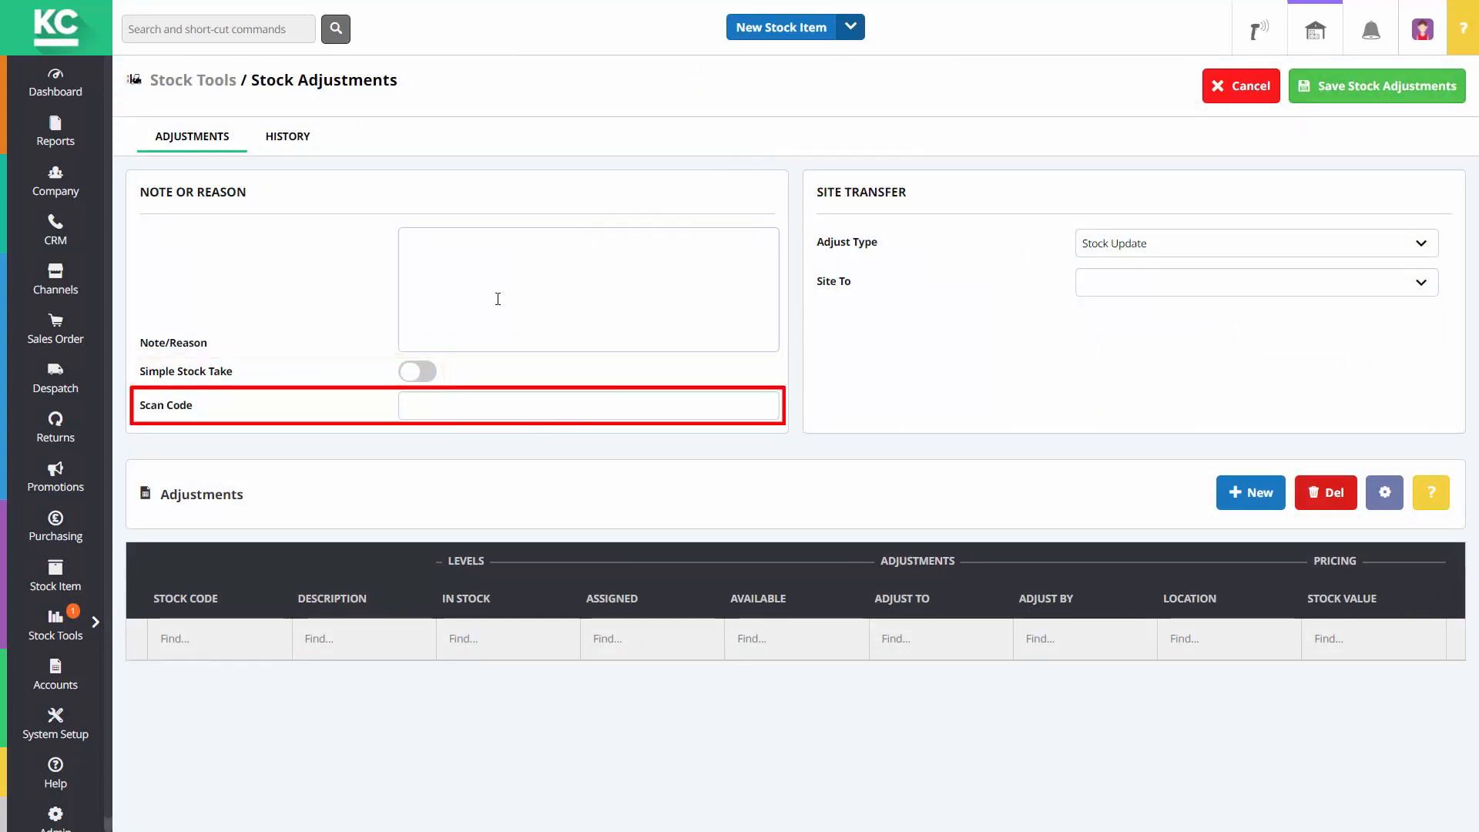
left_click(431, 376)
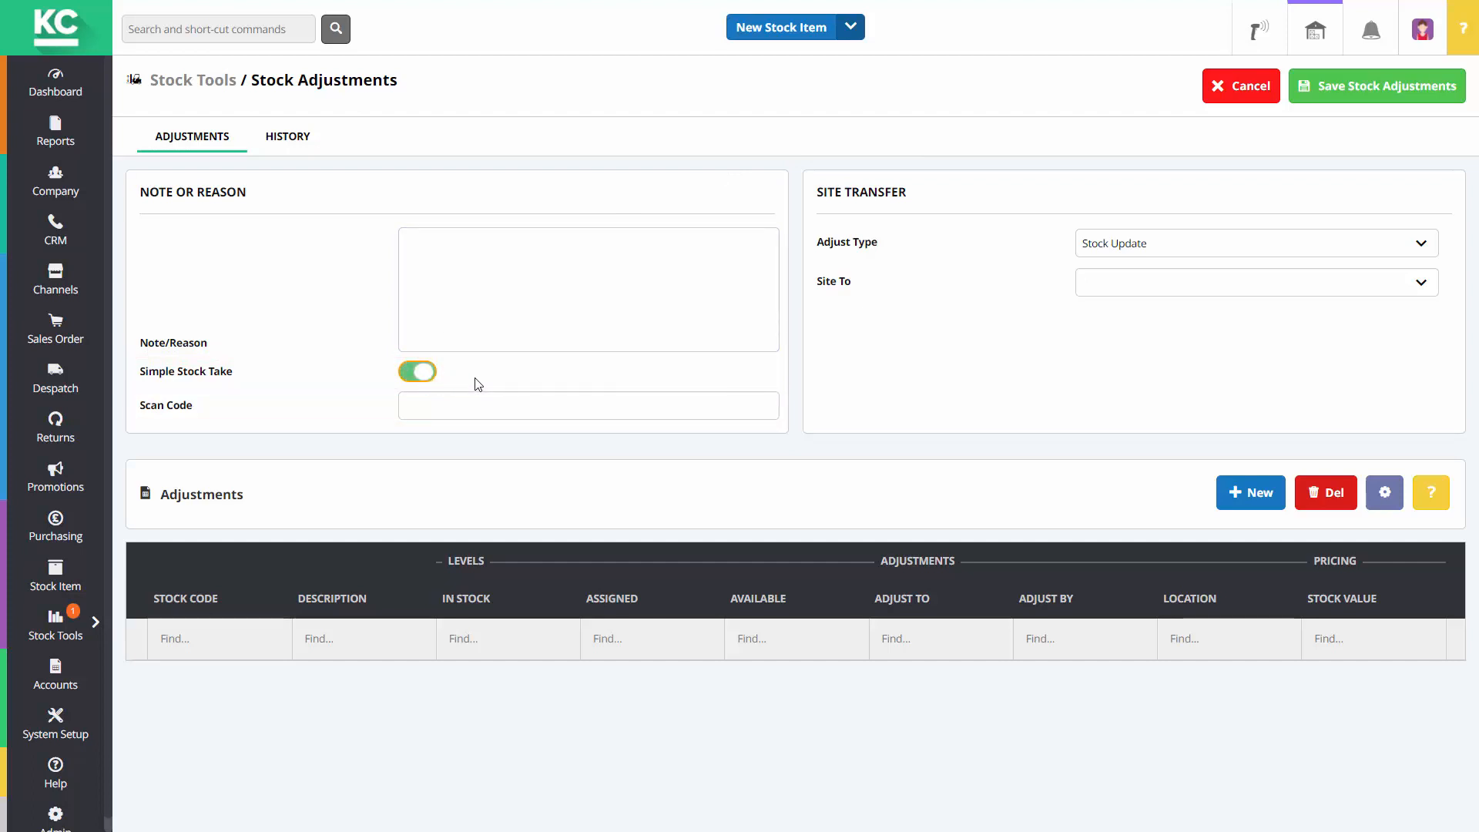
Scan pink balloon 2775-P-36 three times and Executive Pen Gold 00702G twice into the stock-take
left_click(510, 398)
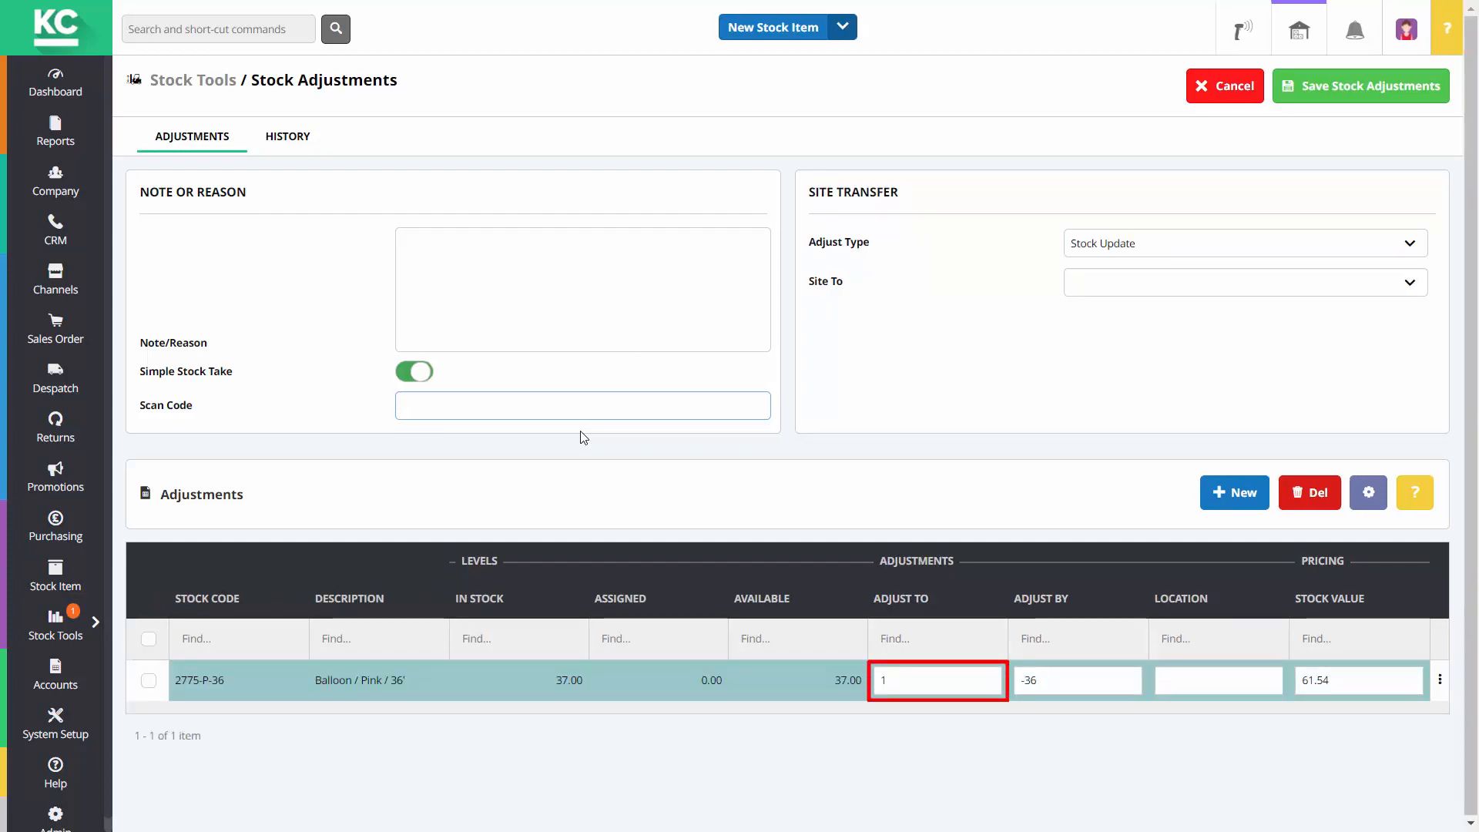
type("2775-P-36")
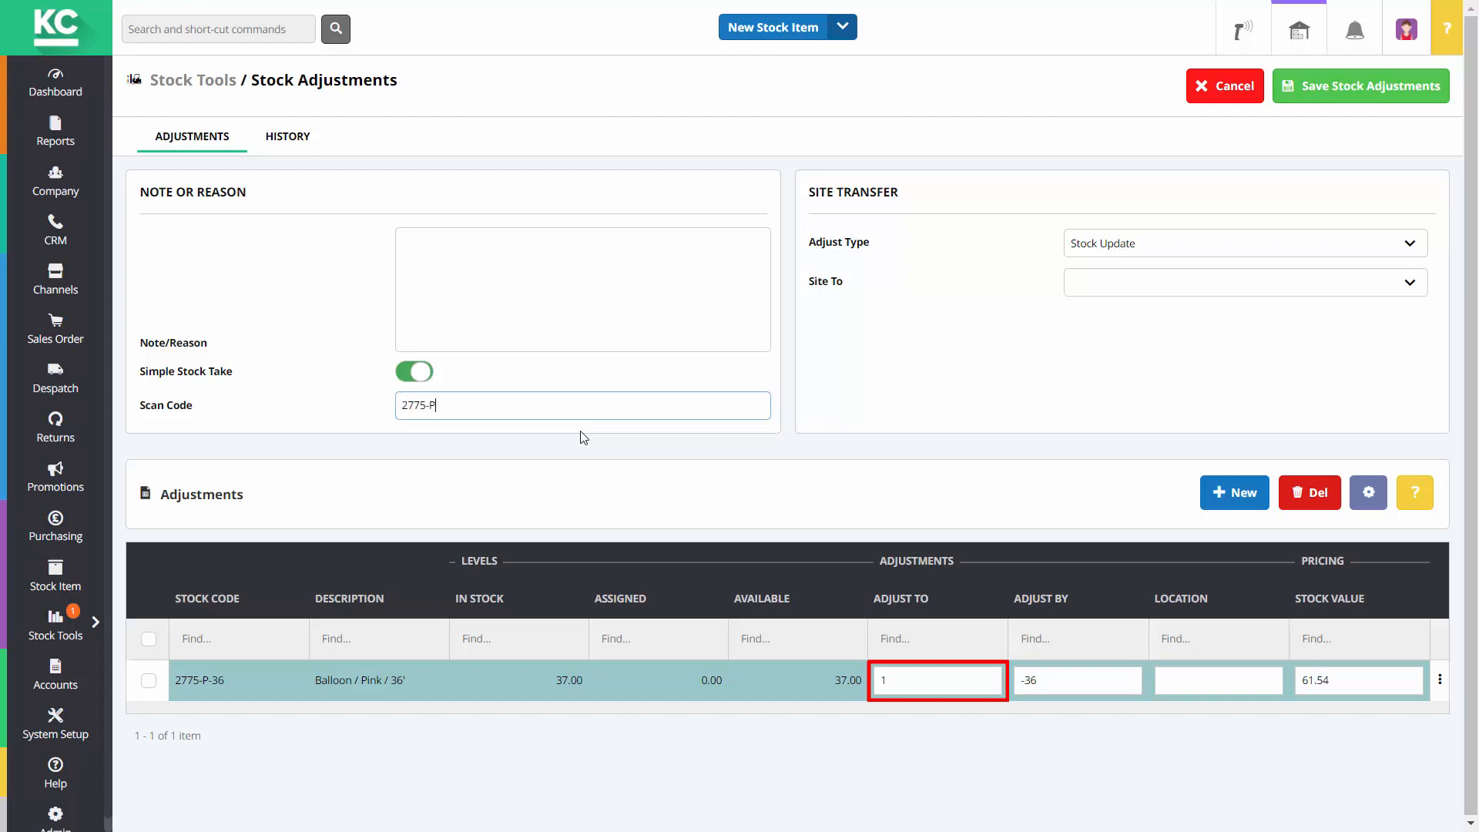
key("Return")
type("27")
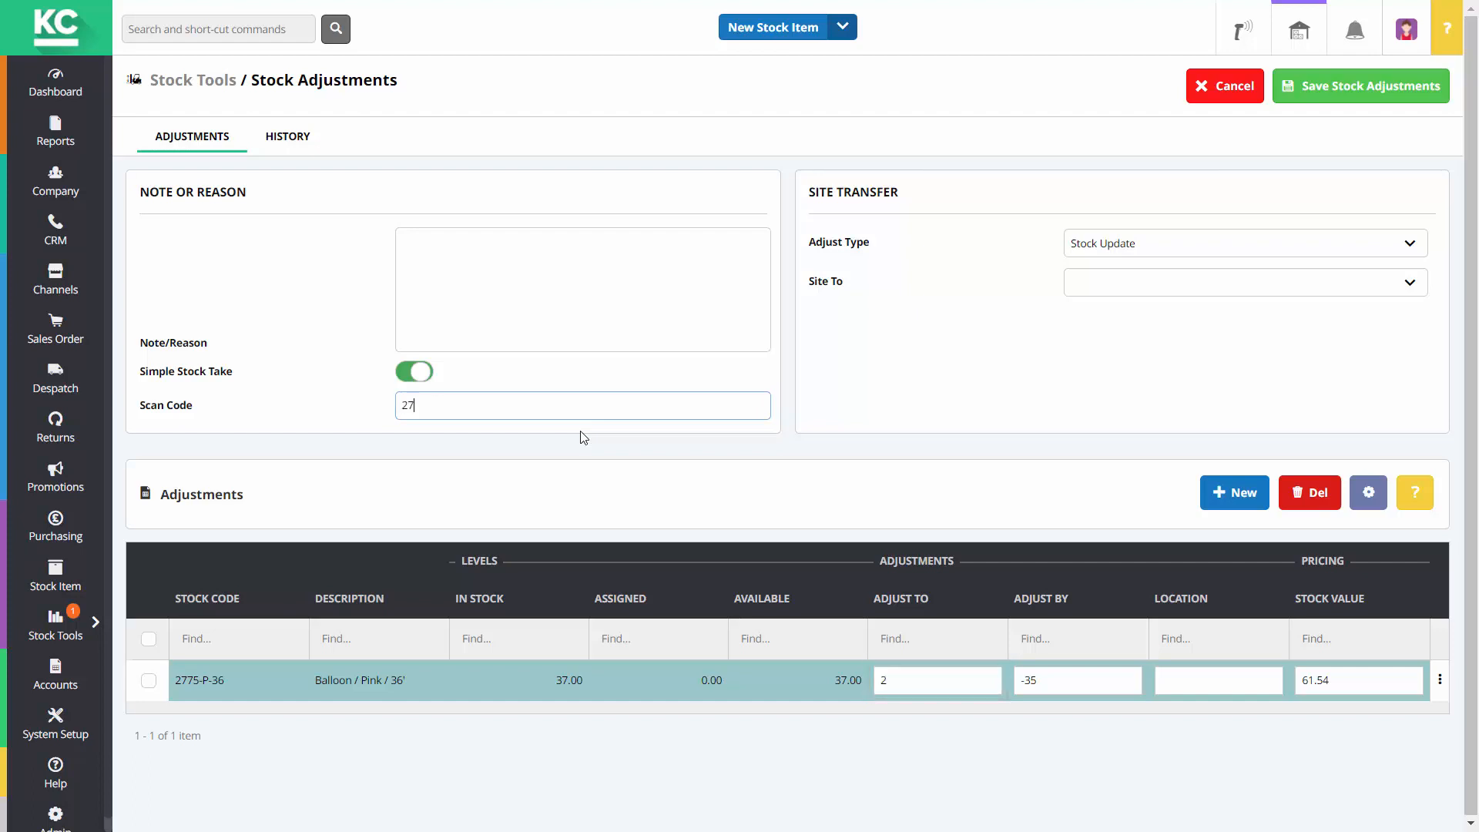
type("75-P-36")
key("Return")
type("00702G")
key("Return")
type("007")
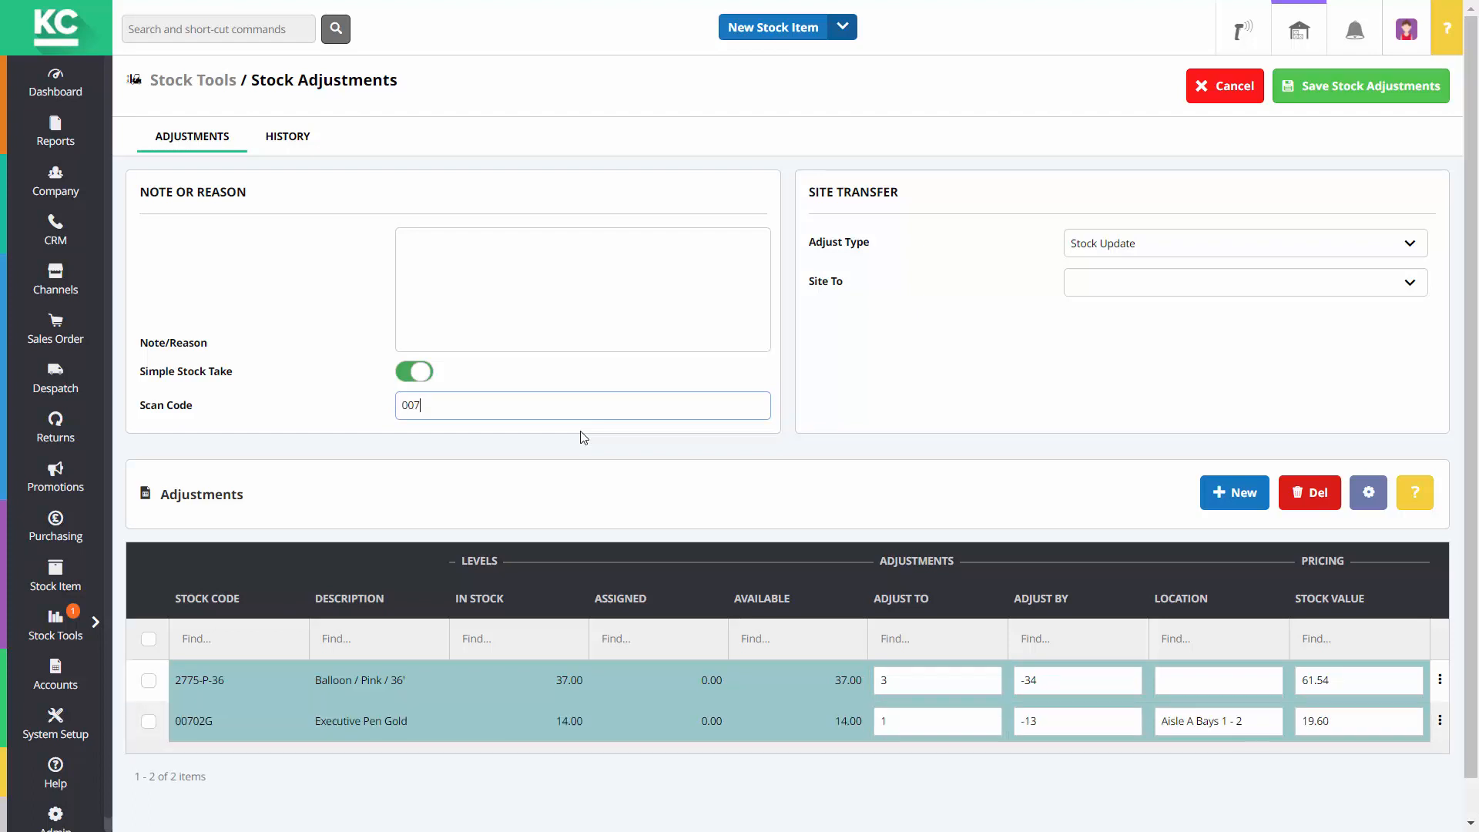
type("02G")
key("Return")
type("2775-P-36")
key("Return")
Change Executive Pen Gold 00702G's Adjust To count to 39
left_click(924, 727)
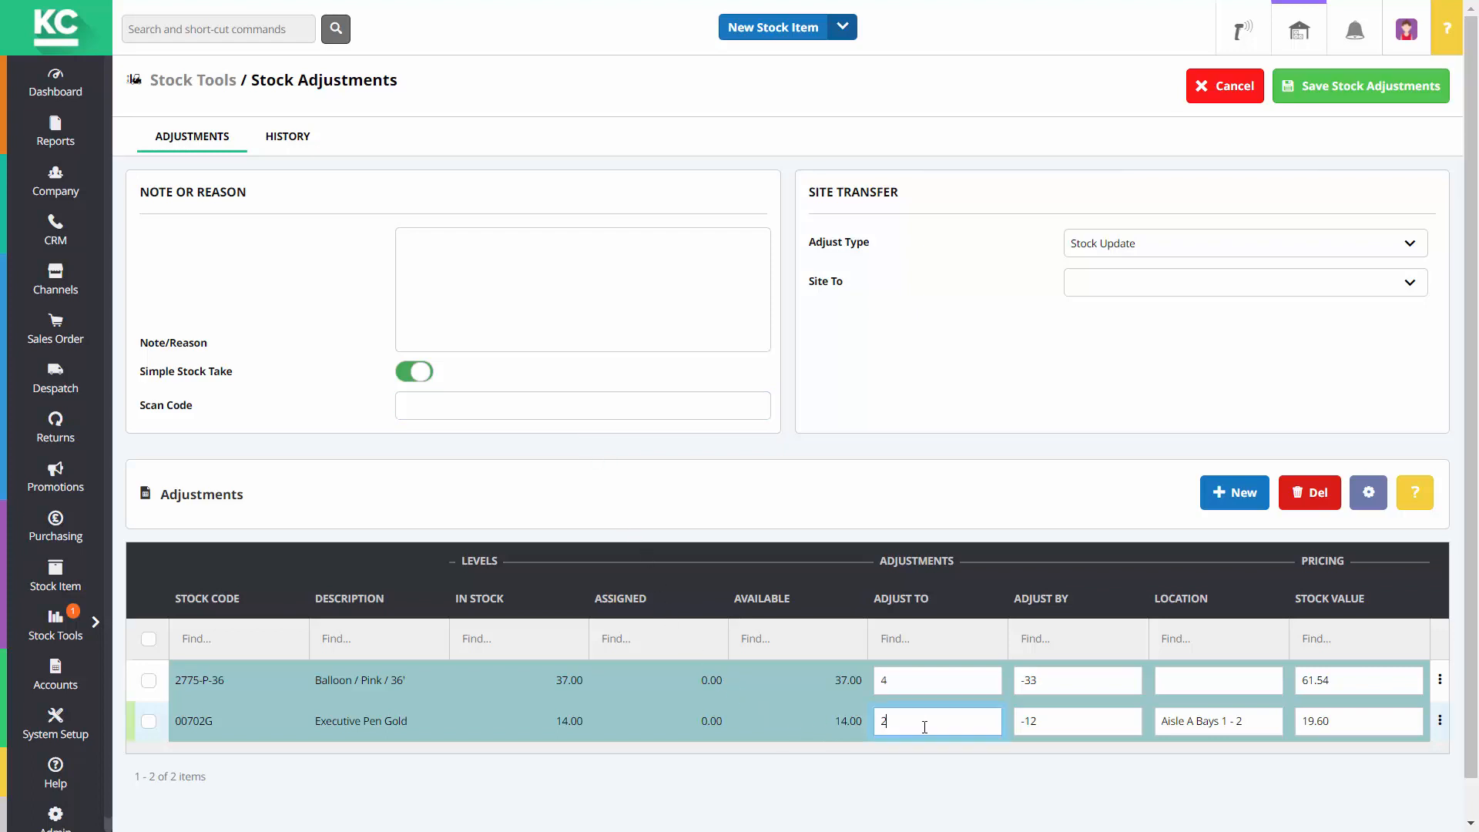
key("BackSpace")
type("39")
key("Tab")
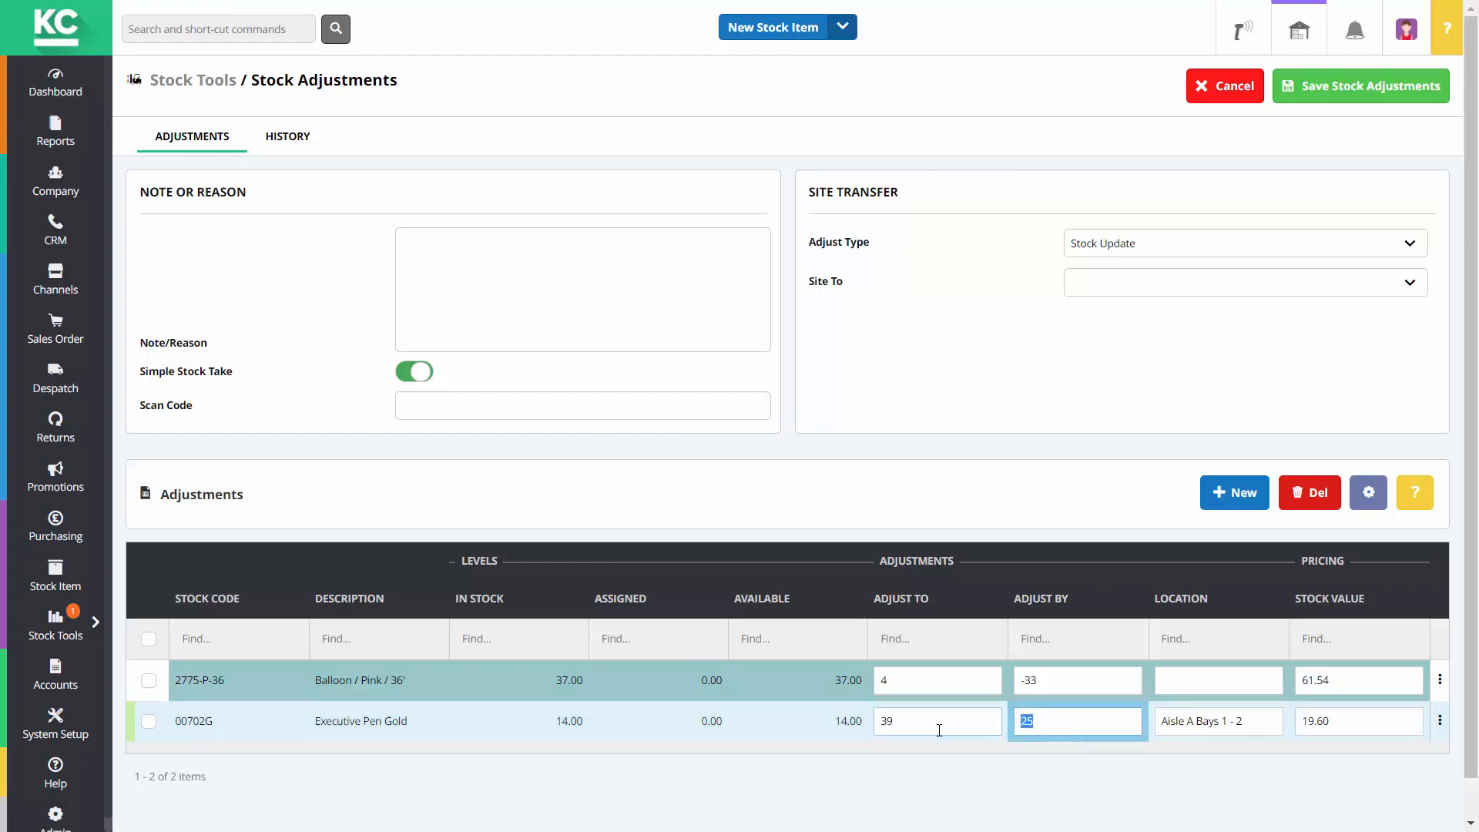